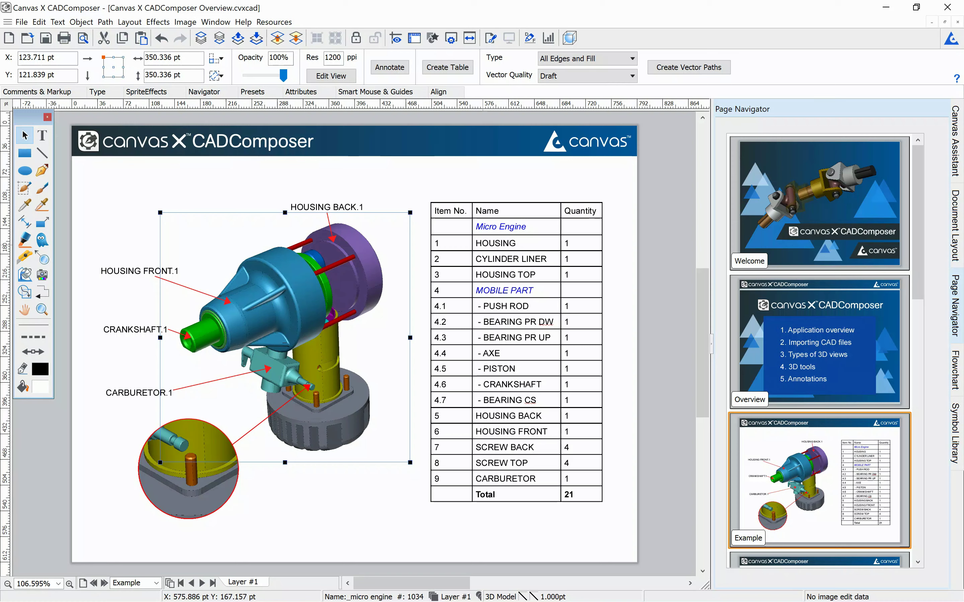
Open the Canvas Assistant and look through its help topics for selected objects and tools such as Line, Paintbrush and Markup Highlighter
{"action": "left_click", "coordinate": [516, 352]}
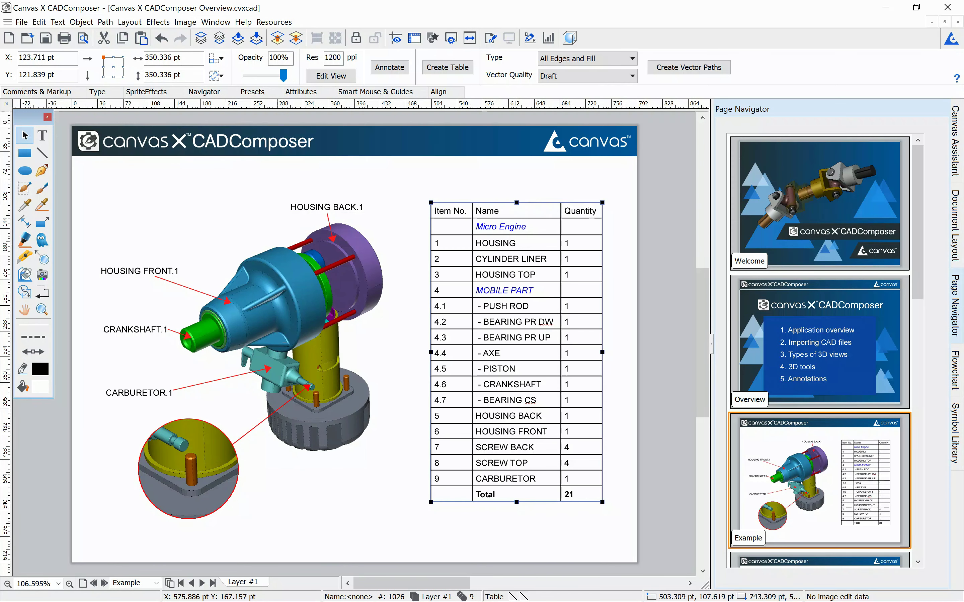
{"action": "left_click", "coordinate": [278, 292]}
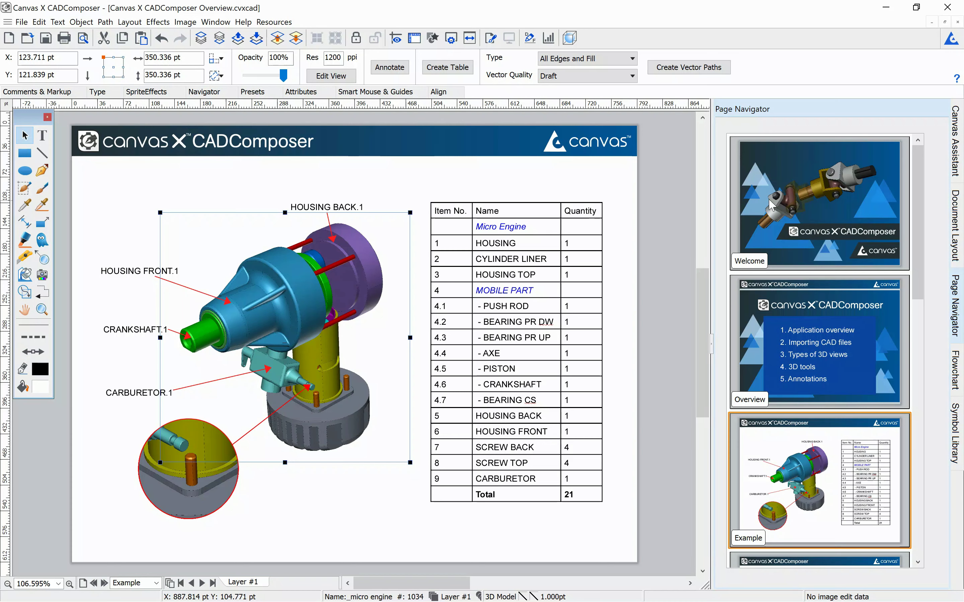
{"action": "left_click", "coordinate": [955, 167]}
{"action": "left_click", "coordinate": [42, 135]}
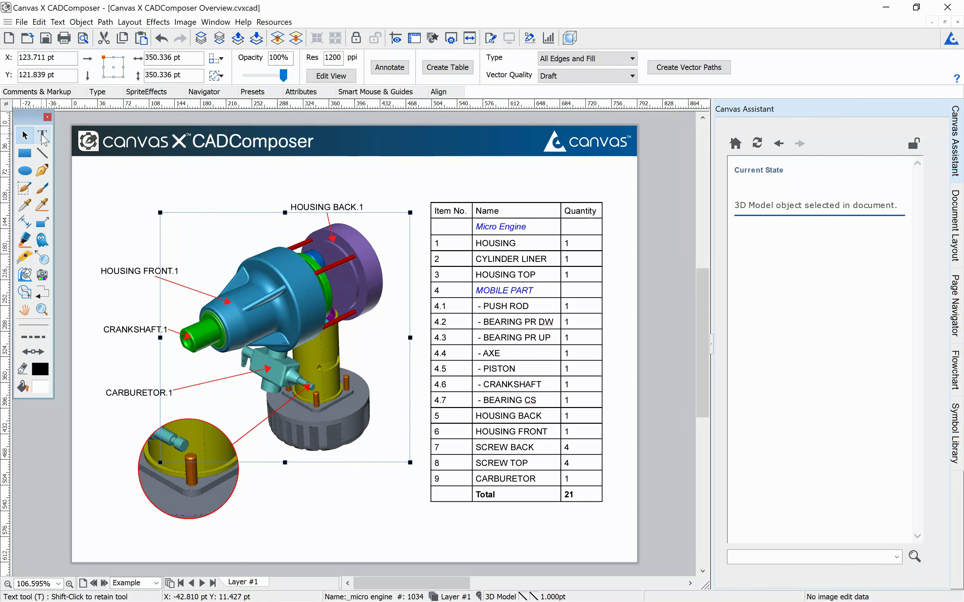
{"action": "left_click", "coordinate": [42, 155]}
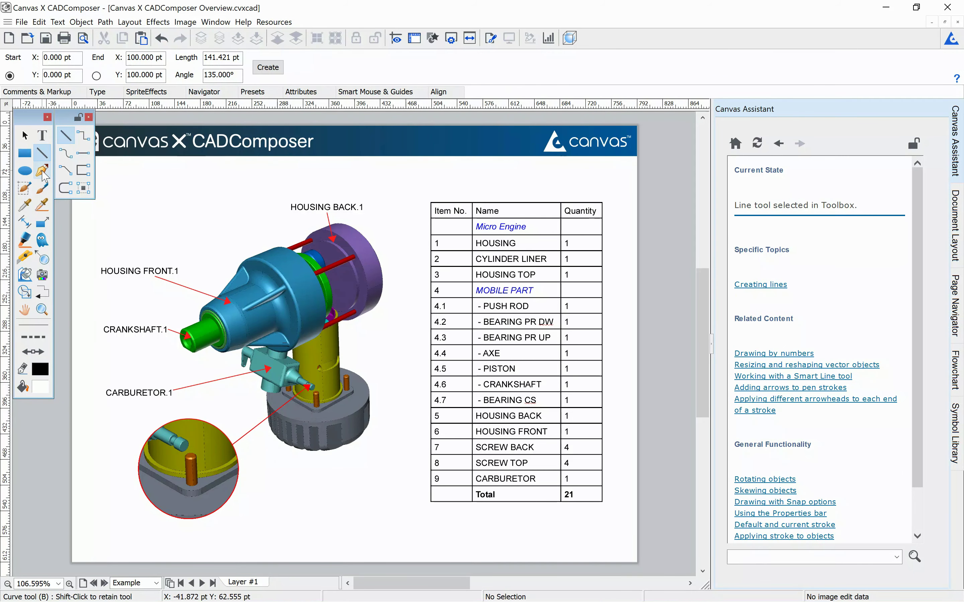
{"action": "left_click", "coordinate": [42, 172]}
{"action": "left_click", "coordinate": [42, 205]}
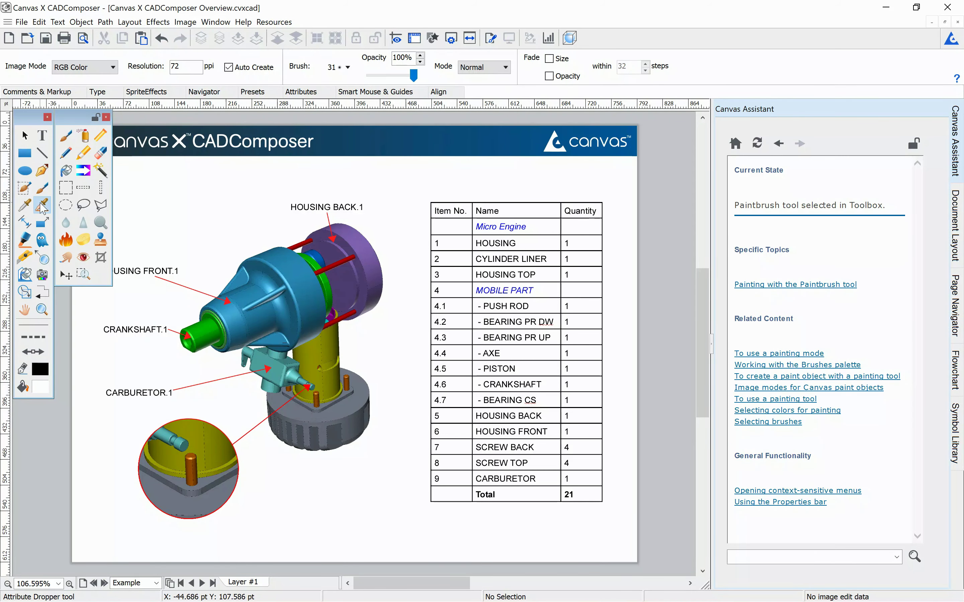
{"action": "left_click", "coordinate": [41, 205]}
{"action": "left_click", "coordinate": [42, 223]}
{"action": "left_click", "coordinate": [26, 241]}
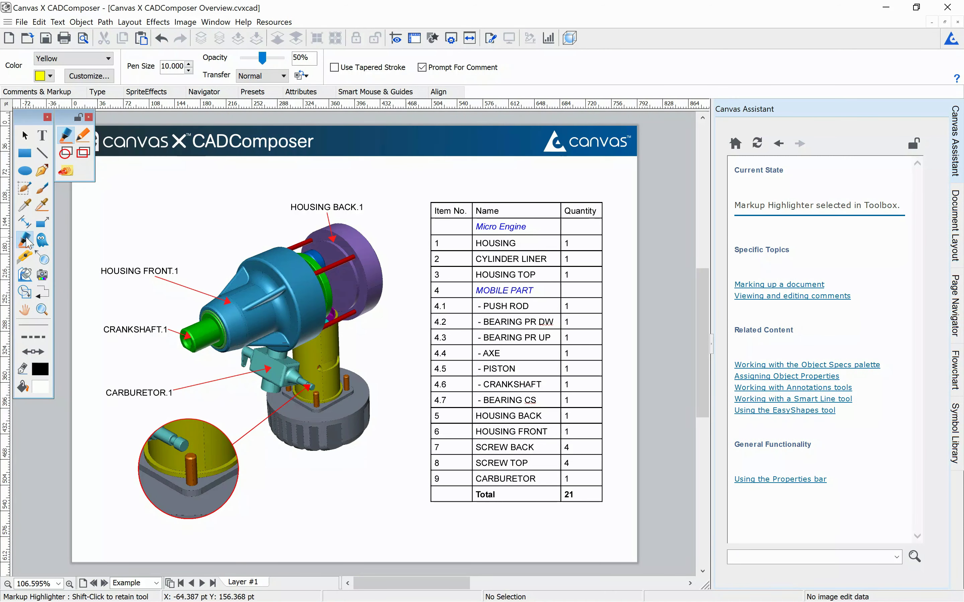
{"action": "left_click", "coordinate": [25, 135]}
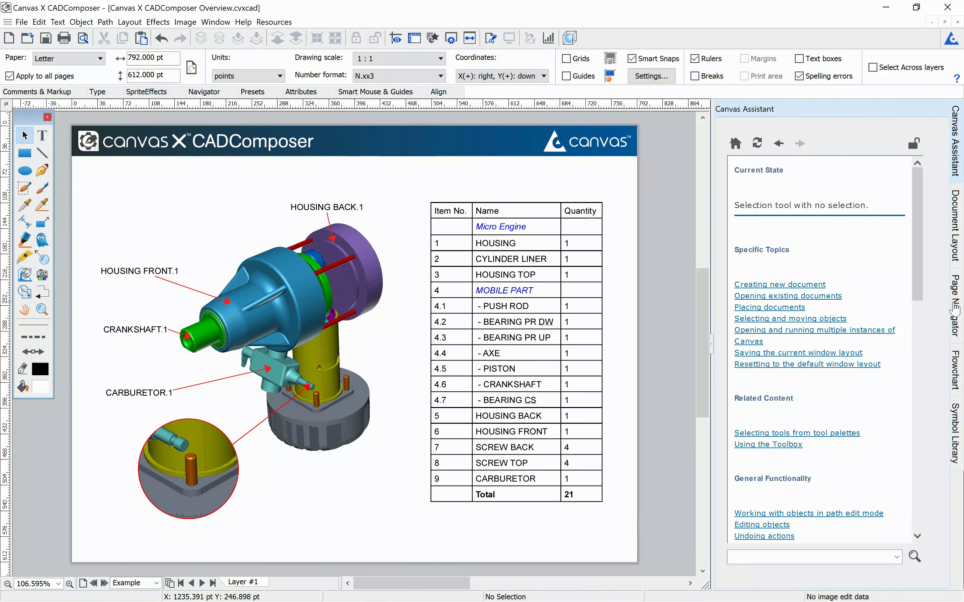
Go to the Full process page and import the 3D model _micro engine.CATProduct from the CV5_Micro_engine folder
{"action": "left_click", "coordinate": [955, 310]}
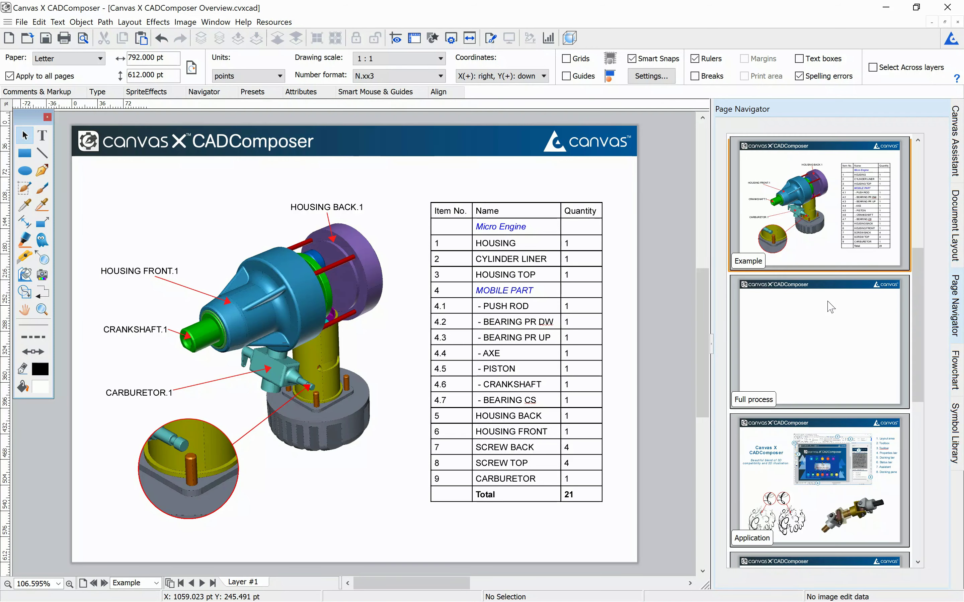
{"action": "left_click", "coordinate": [830, 307]}
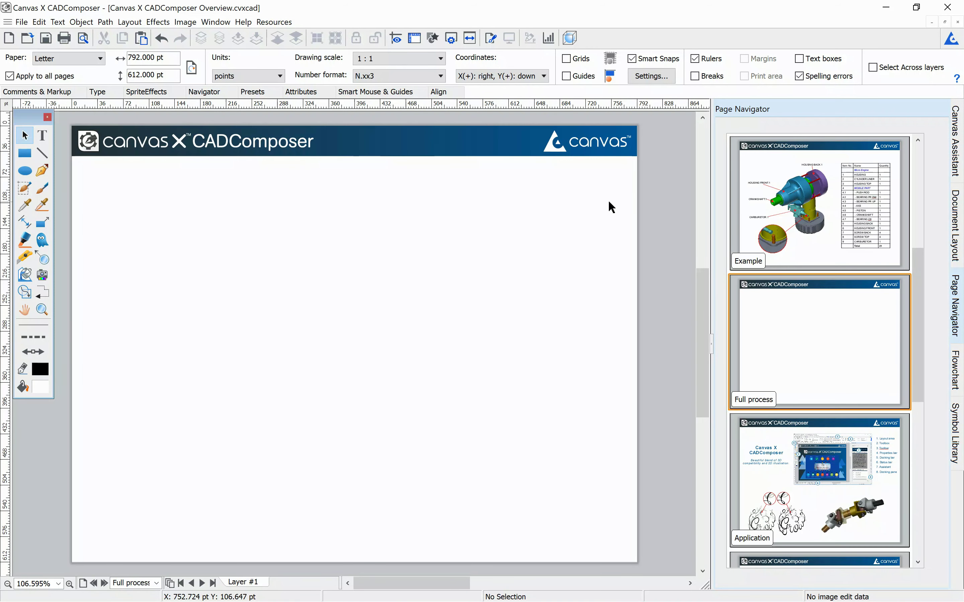
{"action": "left_click", "coordinate": [570, 39]}
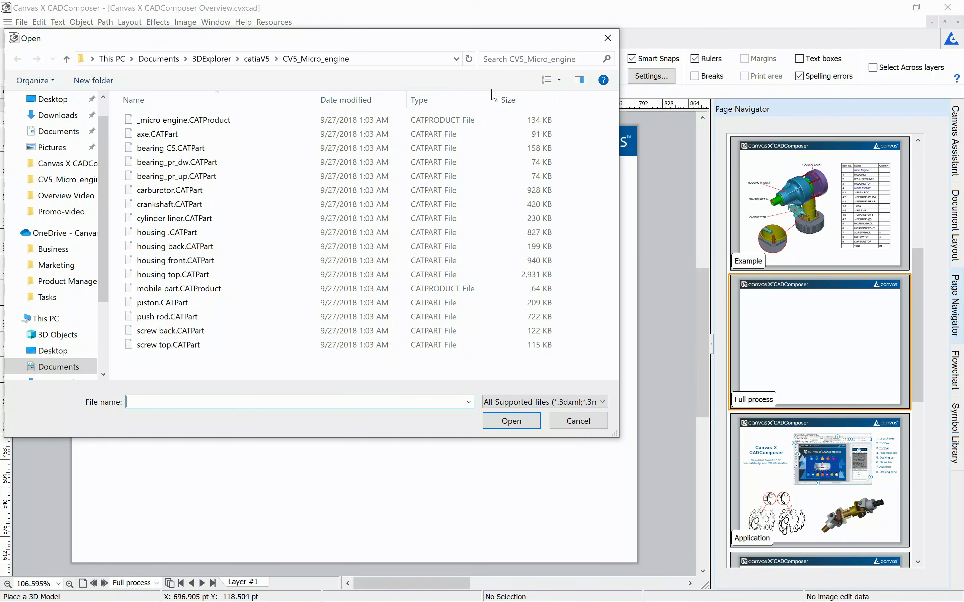
{"action": "left_click", "coordinate": [524, 402]}
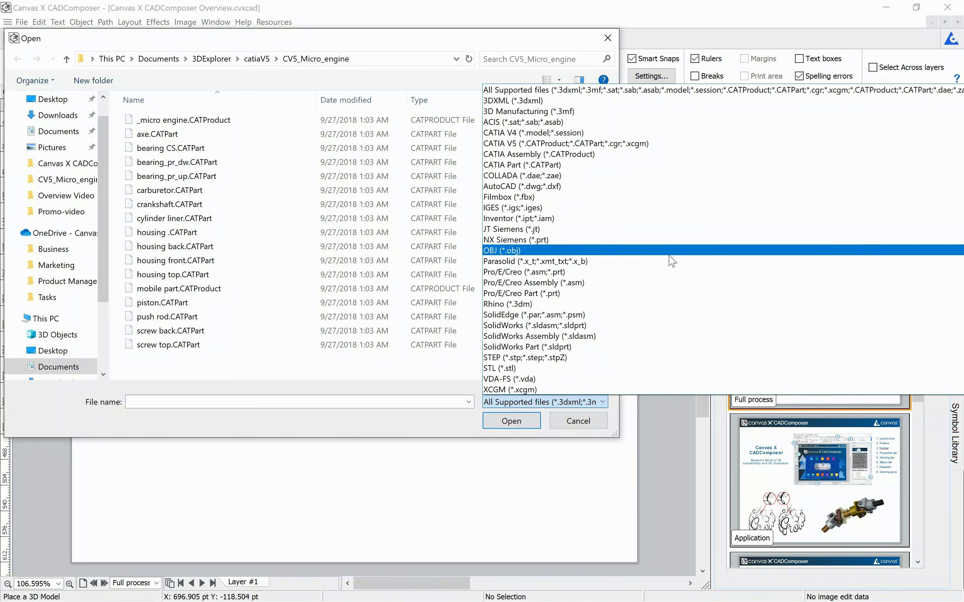
{"action": "left_click", "coordinate": [243, 122]}
{"action": "left_click", "coordinate": [219, 122]}
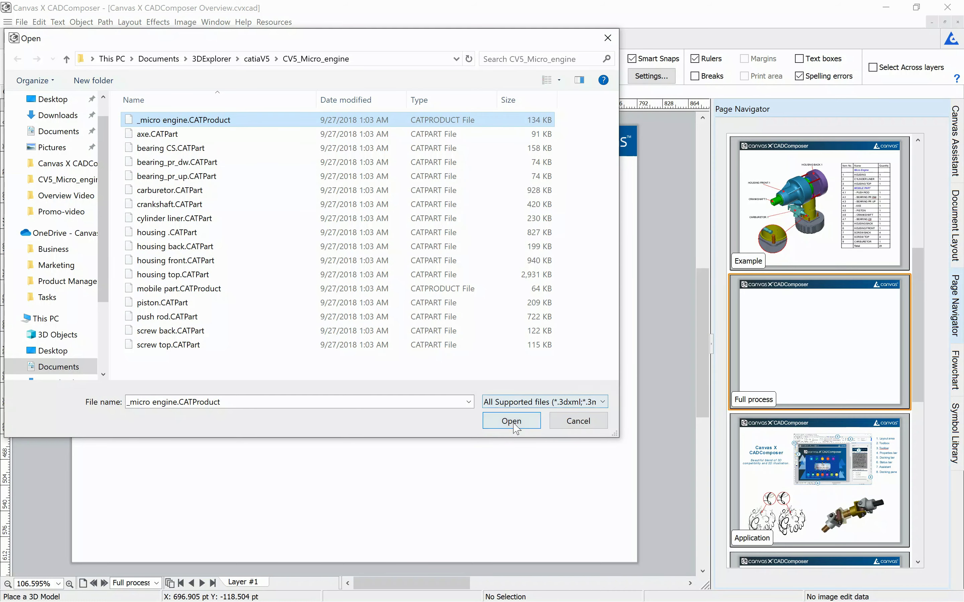
{"action": "left_click", "coordinate": [513, 422]}
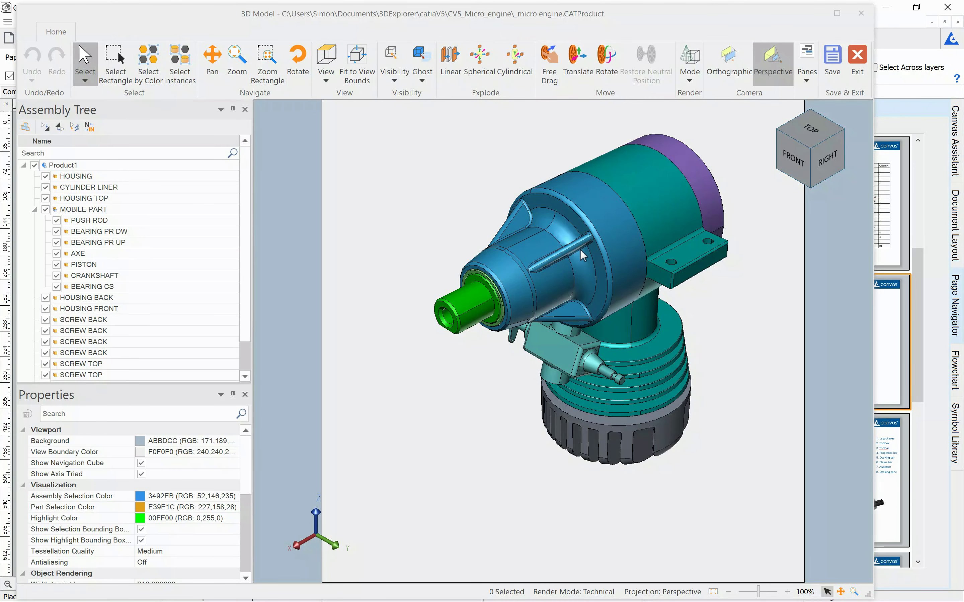
Orbit the engine to a right-side angled view and hide the HOUSING part to expose the internals
{"action": "mouse_move", "coordinate": [581, 256]}
{"action": "left_mouse_down"}
{"action": "mouse_move", "coordinate": [535, 282]}
{"action": "mouse_move", "coordinate": [430, 253]}
{"action": "mouse_move", "coordinate": [439, 233]}
{"action": "mouse_move", "coordinate": [577, 265]}
{"action": "left_mouse_up"}
{"action": "left_click_drag", "start_coordinate": [637, 319], "coordinate": [559, 303]}
{"action": "left_click", "coordinate": [76, 178]}
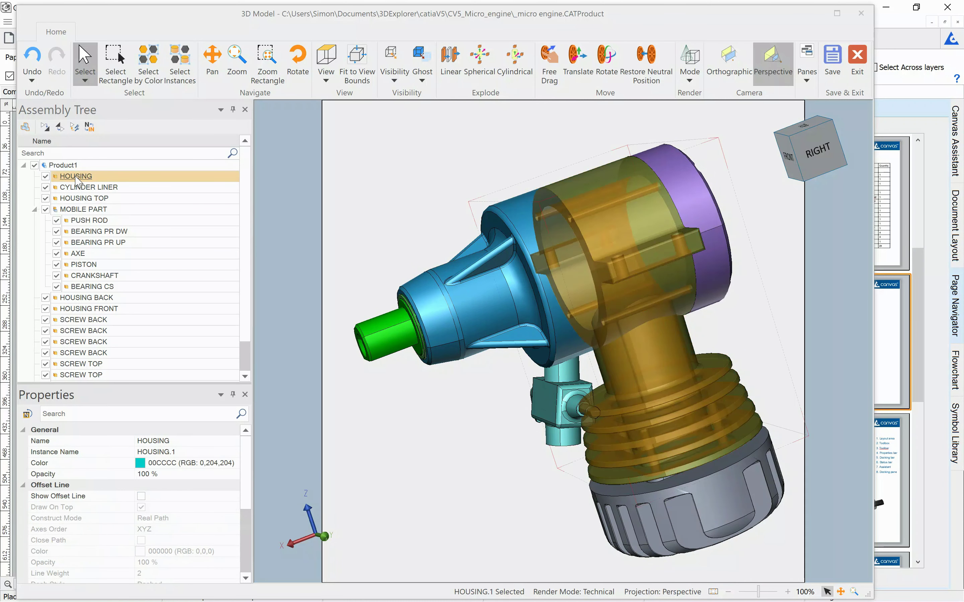
{"action": "left_click", "coordinate": [80, 191]}
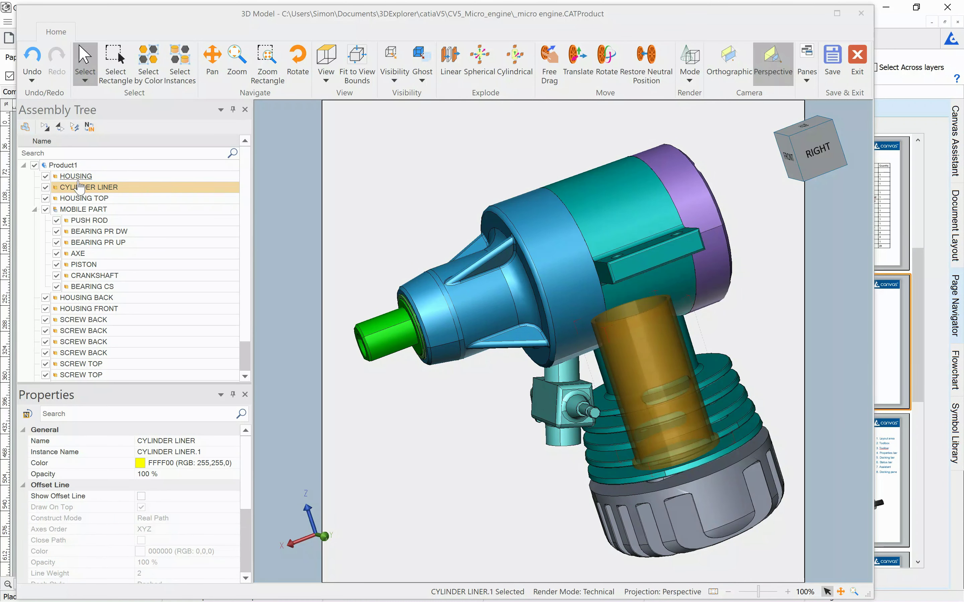
{"action": "left_click", "coordinate": [78, 177]}
{"action": "right_click", "coordinate": [79, 179]}
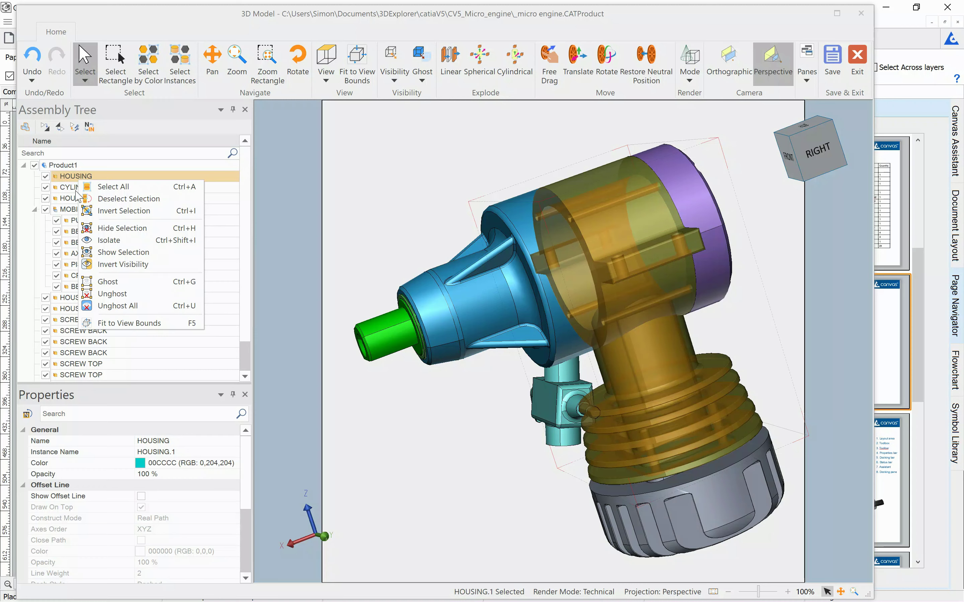
{"action": "left_click", "coordinate": [106, 232]}
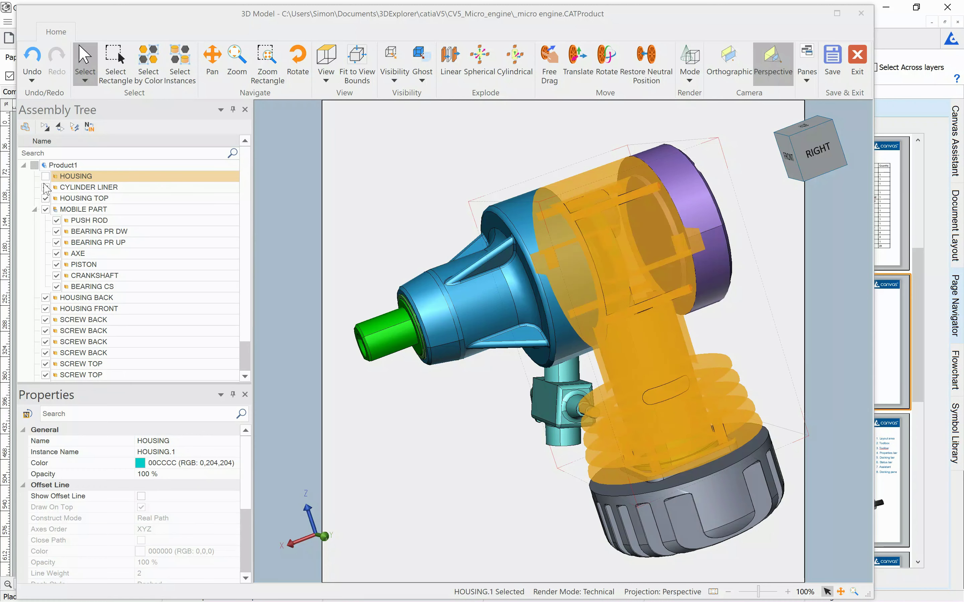
{"action": "left_click", "coordinate": [391, 208]}
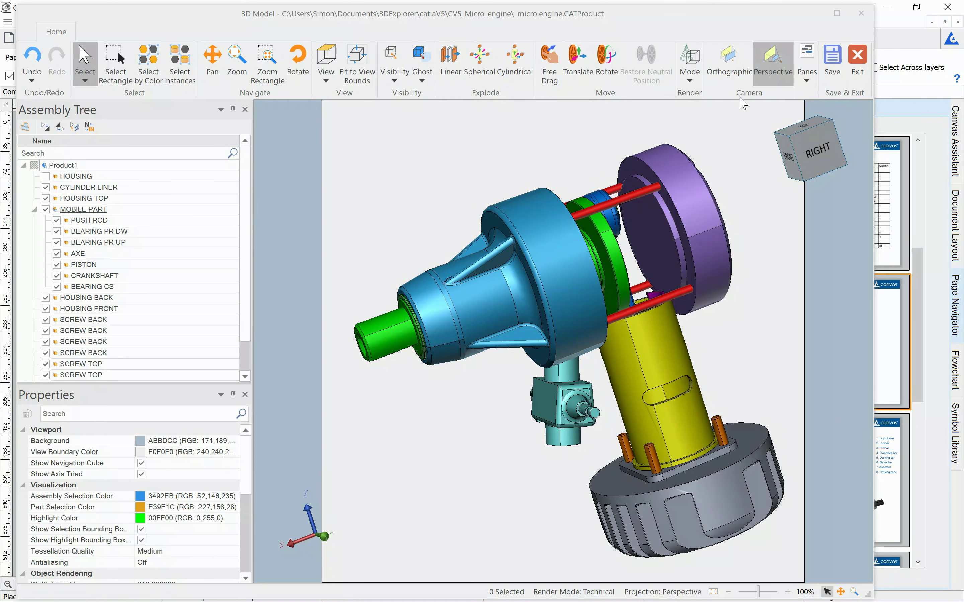
Compare the perspective and orthographic cameras and set the model's projection to Orthographic
{"action": "left_click", "coordinate": [741, 78]}
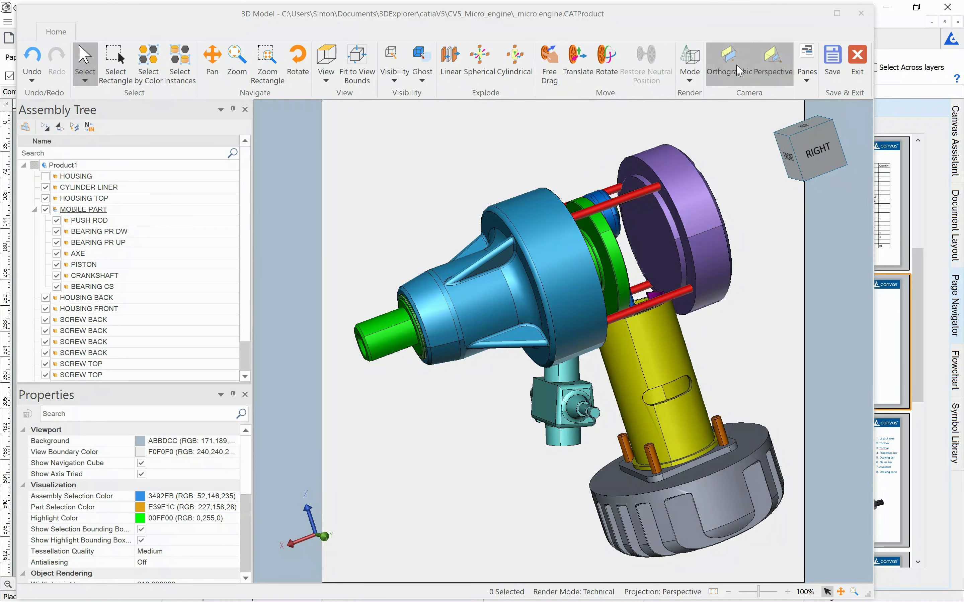
{"action": "left_click", "coordinate": [780, 81]}
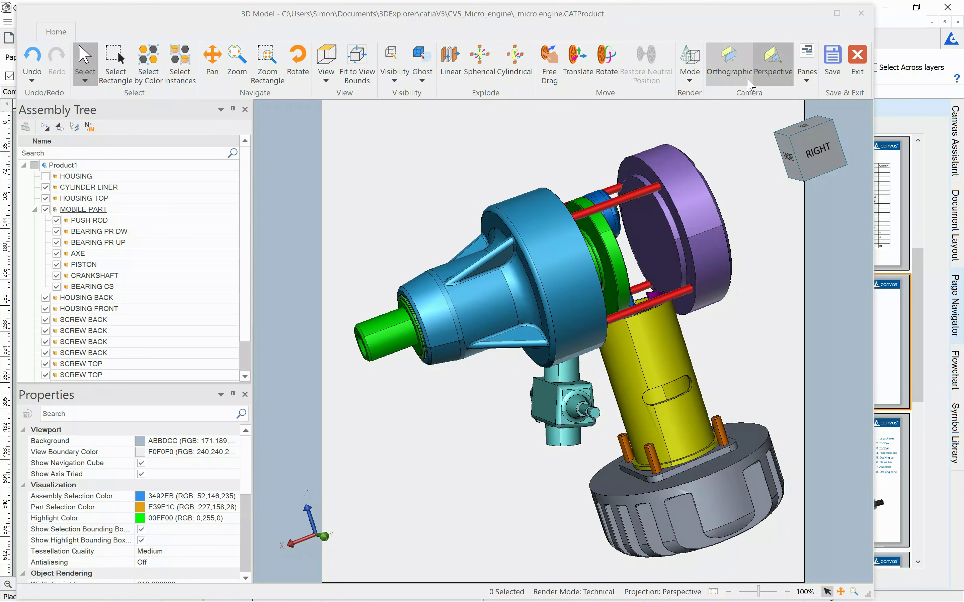
{"action": "left_click", "coordinate": [733, 84]}
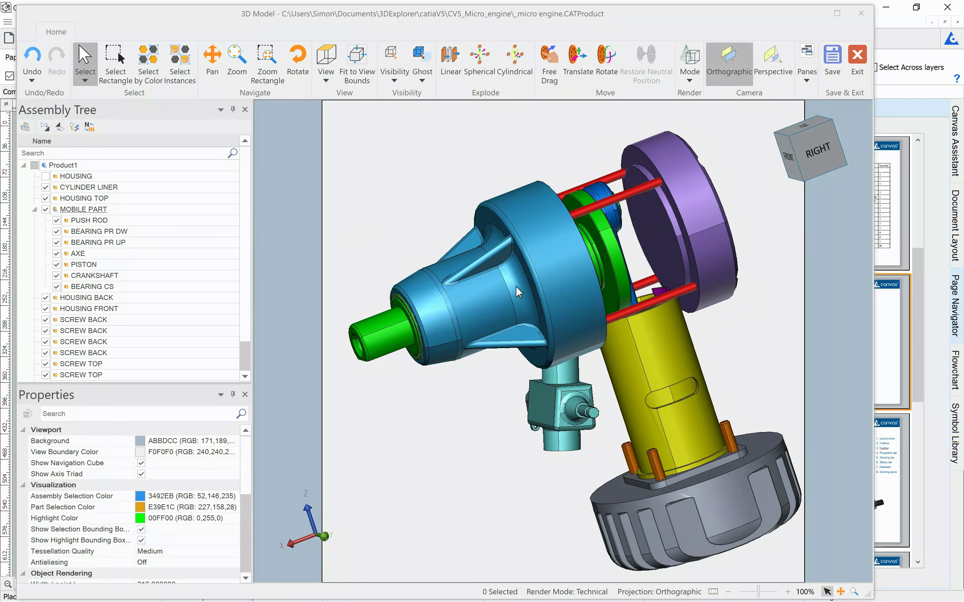
Preview the engine in the Smooth with Outline, Flat, Silhouette and Wireframe render modes, then restore Technical
{"action": "left_click", "coordinate": [689, 67]}
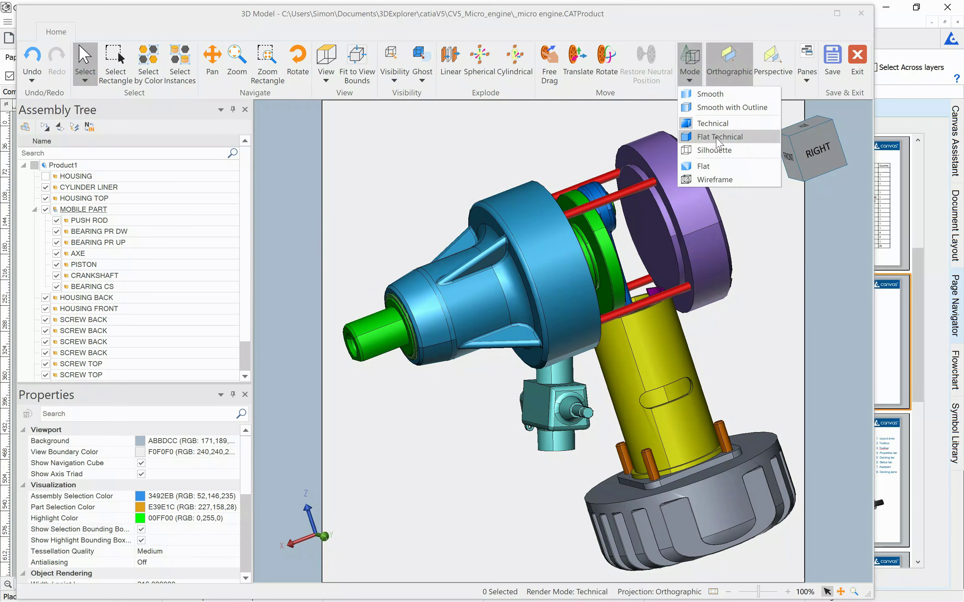
{"action": "left_click", "coordinate": [715, 121]}
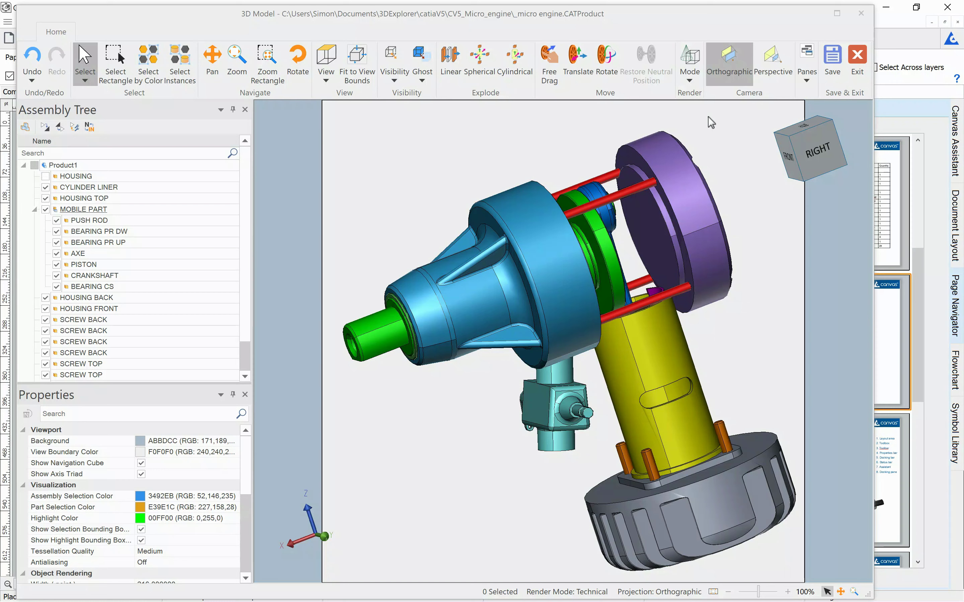
{"action": "left_click", "coordinate": [689, 81]}
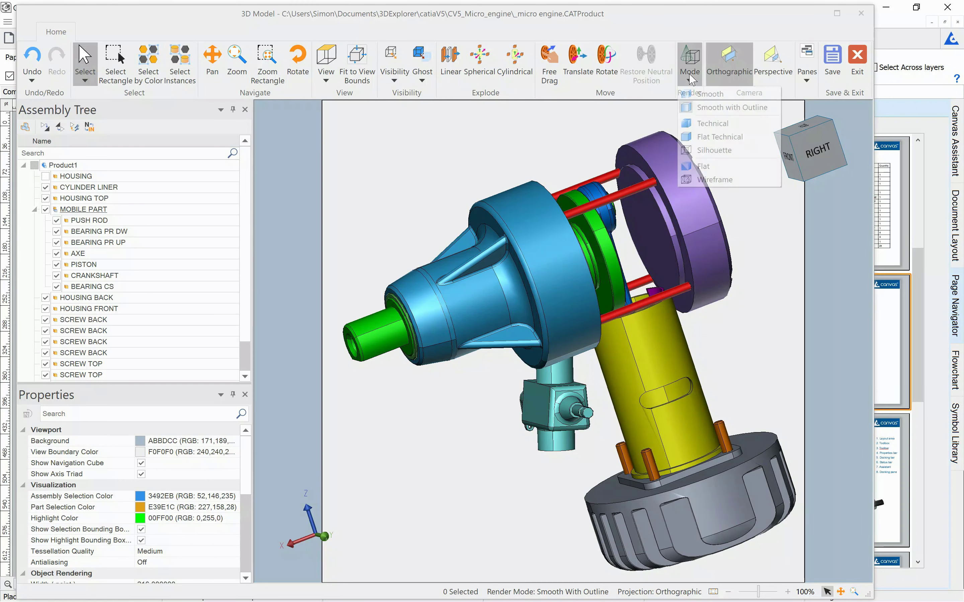
{"action": "left_click", "coordinate": [707, 170]}
{"action": "left_click", "coordinate": [689, 76]}
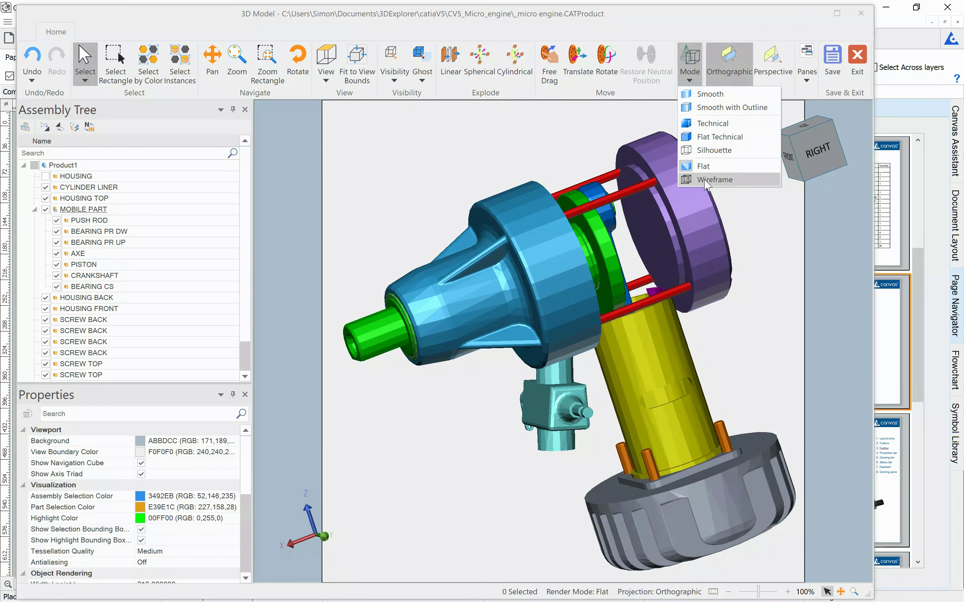
{"action": "left_click", "coordinate": [707, 154]}
{"action": "left_click", "coordinate": [689, 74]}
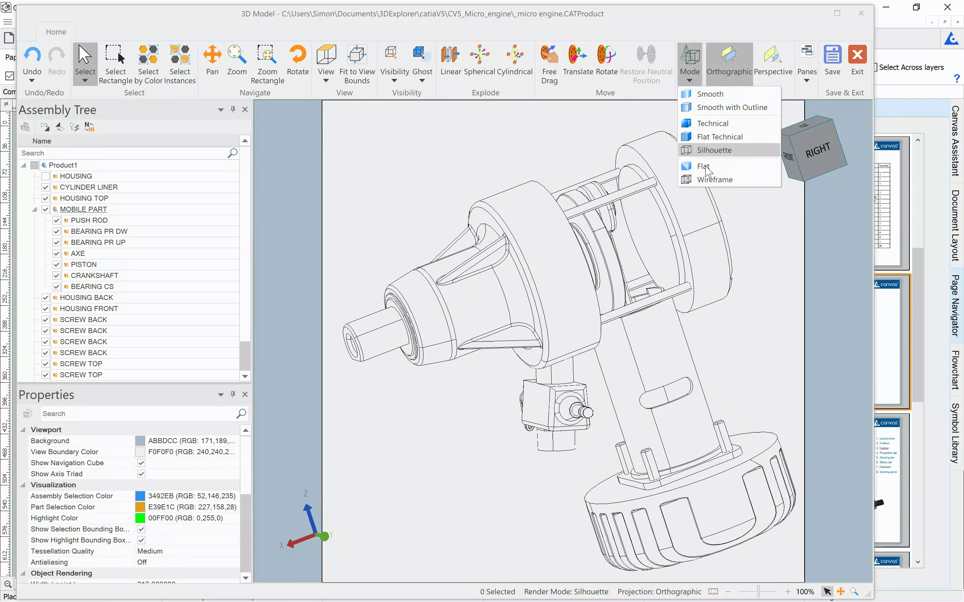
{"action": "left_click", "coordinate": [708, 180]}
{"action": "left_click", "coordinate": [690, 80]}
{"action": "left_click", "coordinate": [707, 129]}
Save the 3D view to the page and move the placed model below the header to about X 82 pt, Y 90 pt
{"action": "left_click", "coordinate": [830, 78]}
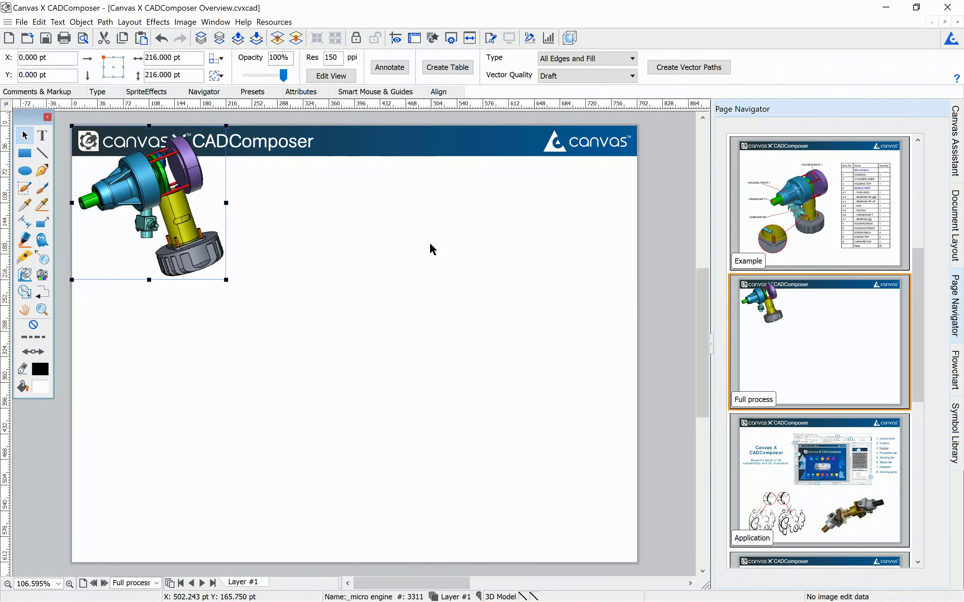
{"action": "left_click_drag", "start_coordinate": [147, 194], "coordinate": [206, 258]}
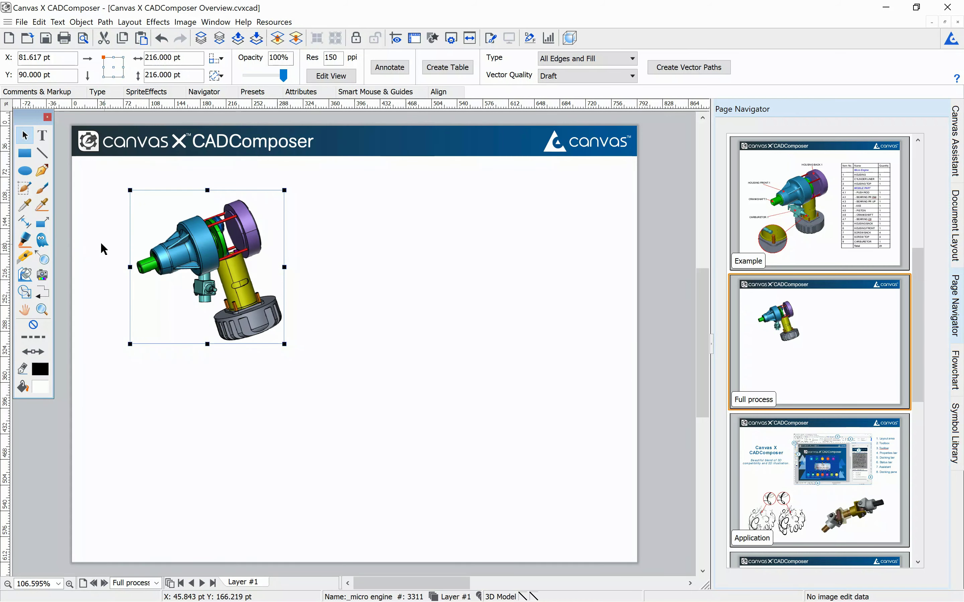
Set the placed 3D model's resolution to 500 ppi, inspect its edges up close and return to the full-page view
{"action": "left_click", "coordinate": [42, 311]}
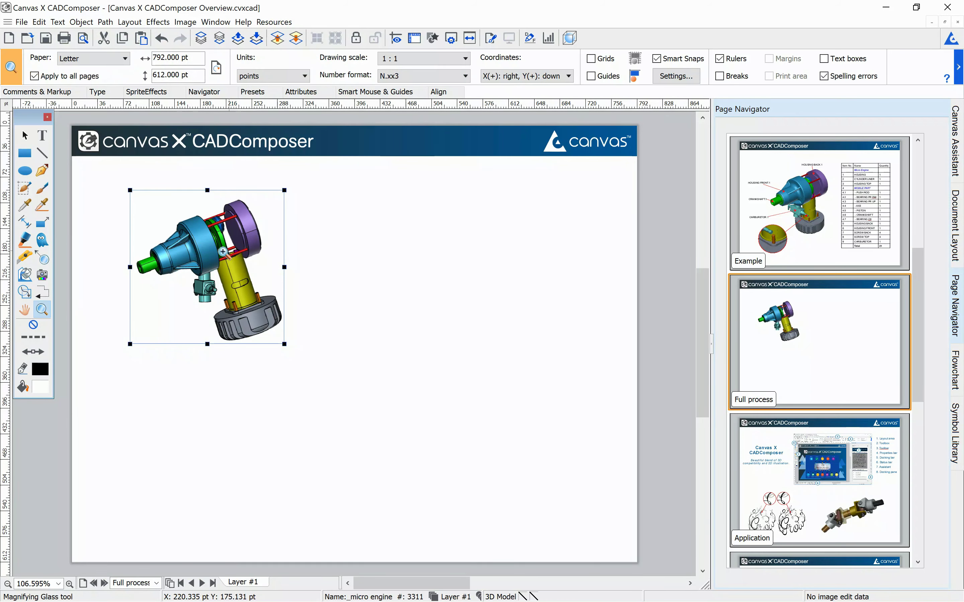
{"action": "left_click", "coordinate": [221, 253]}
{"action": "left_click", "coordinate": [337, 337]}
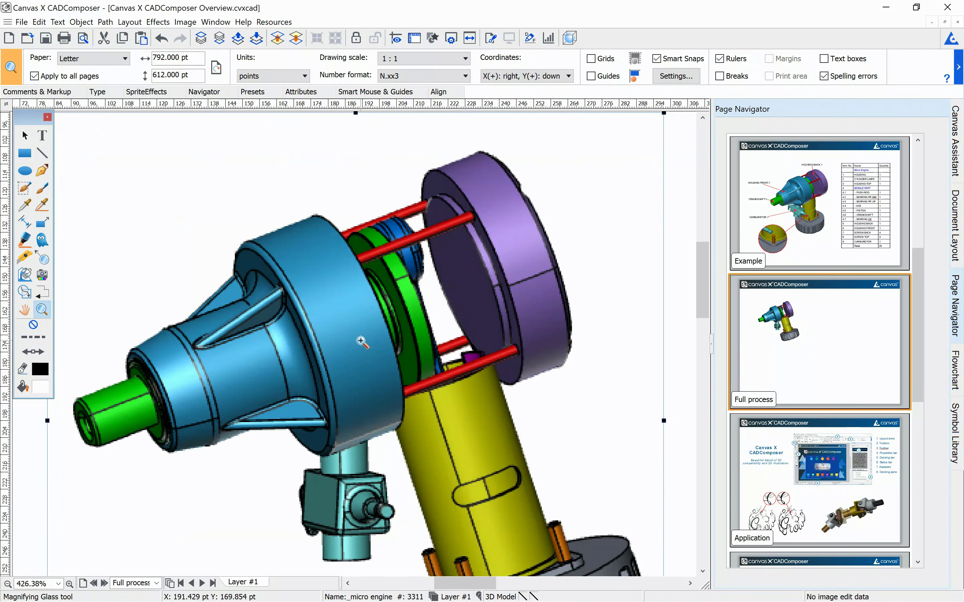
{"action": "left_click", "coordinate": [361, 340]}
{"action": "left_click", "coordinate": [19, 139]}
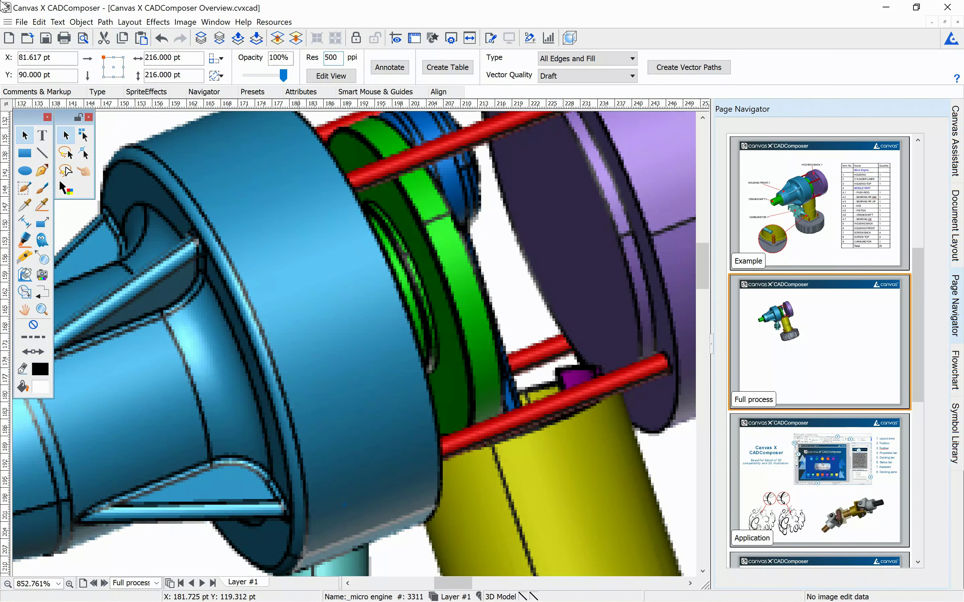
{"action": "key", "text": "Return"}
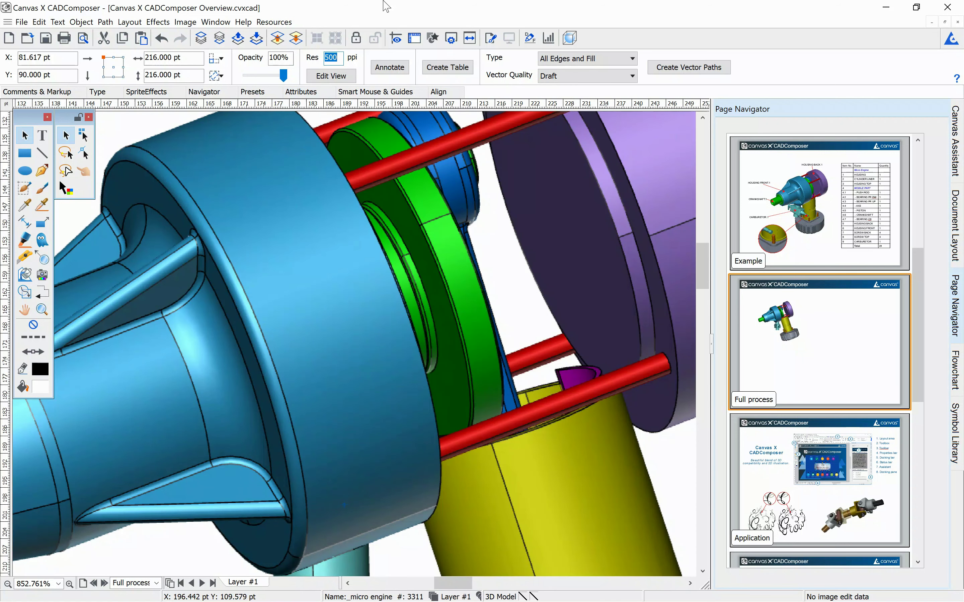
{"action": "left_click", "coordinate": [470, 38]}
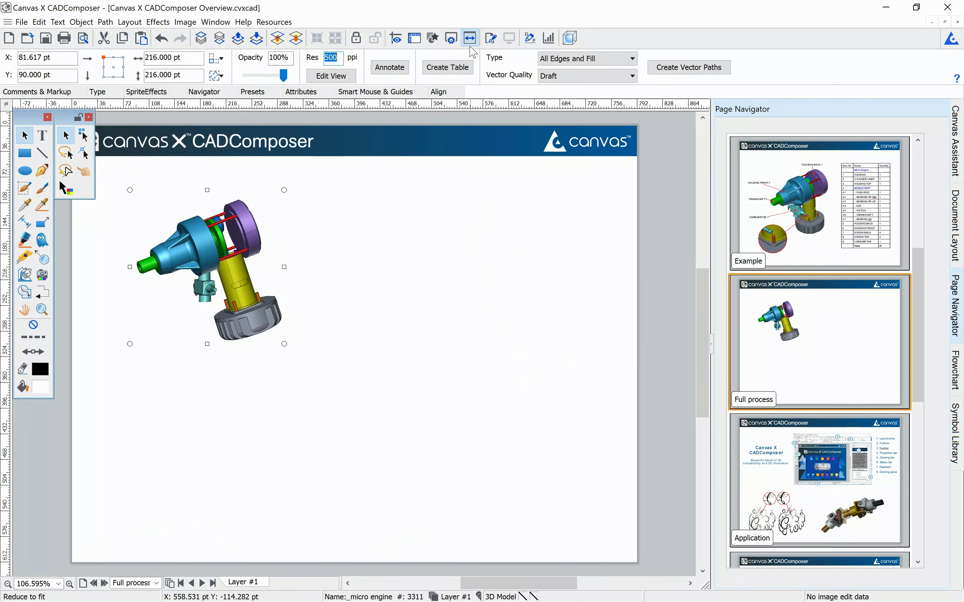
Create vector paths from the model with All Edges and Fill at Draft quality, placing the group at about X 378 pt, Y 109 pt
{"action": "left_click", "coordinate": [676, 69]}
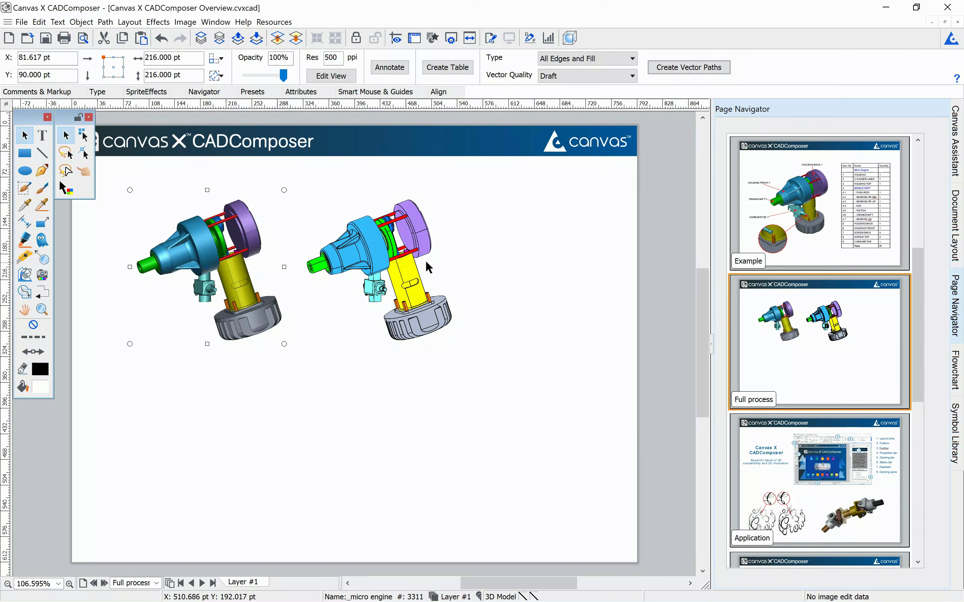
{"action": "left_click_drag", "start_coordinate": [378, 256], "coordinate": [412, 260]}
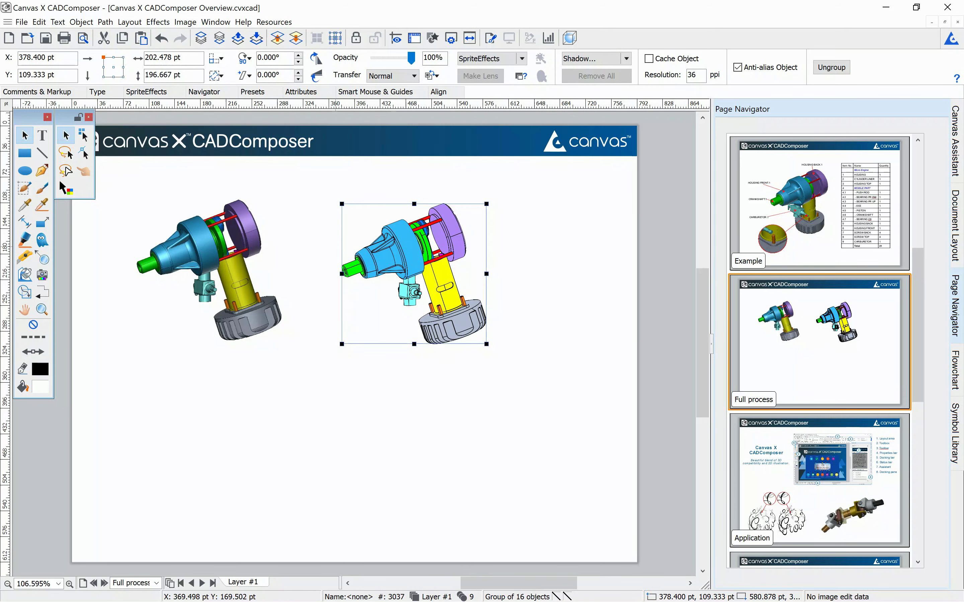
Apply a drop shadow to the vector engine group with opacity 50, size 98, blur 5, angle 42 and distance 7
{"action": "left_click", "coordinate": [42, 310]}
{"action": "left_click", "coordinate": [423, 258]}
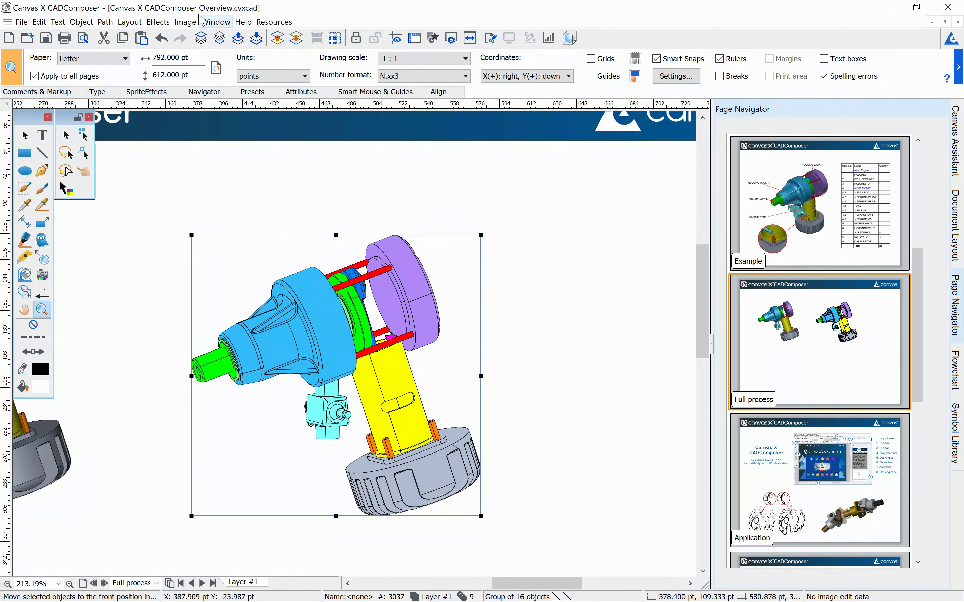
{"action": "left_click", "coordinate": [151, 23]}
{"action": "mouse_move", "coordinate": [187, 144]}
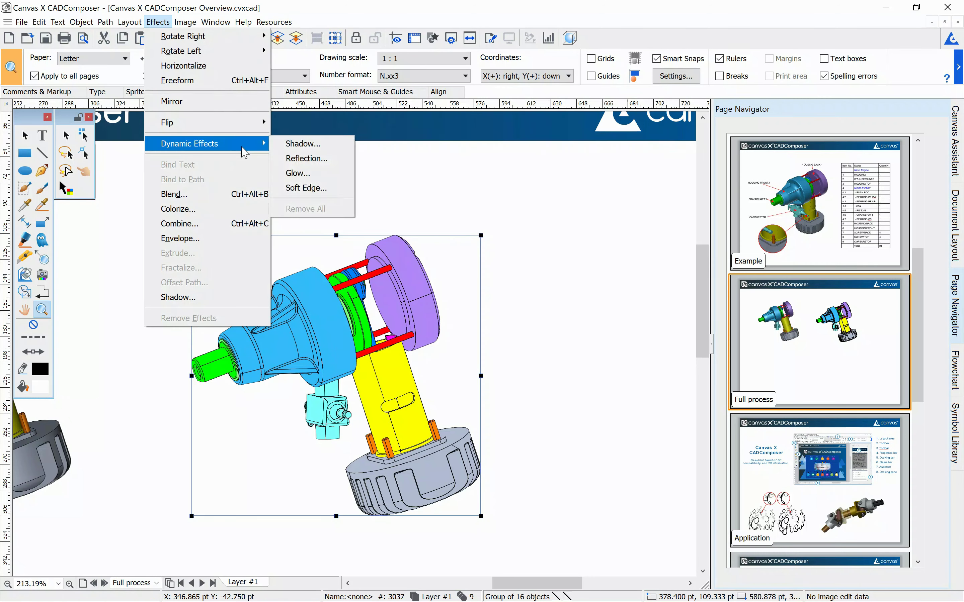
{"action": "left_click", "coordinate": [302, 146]}
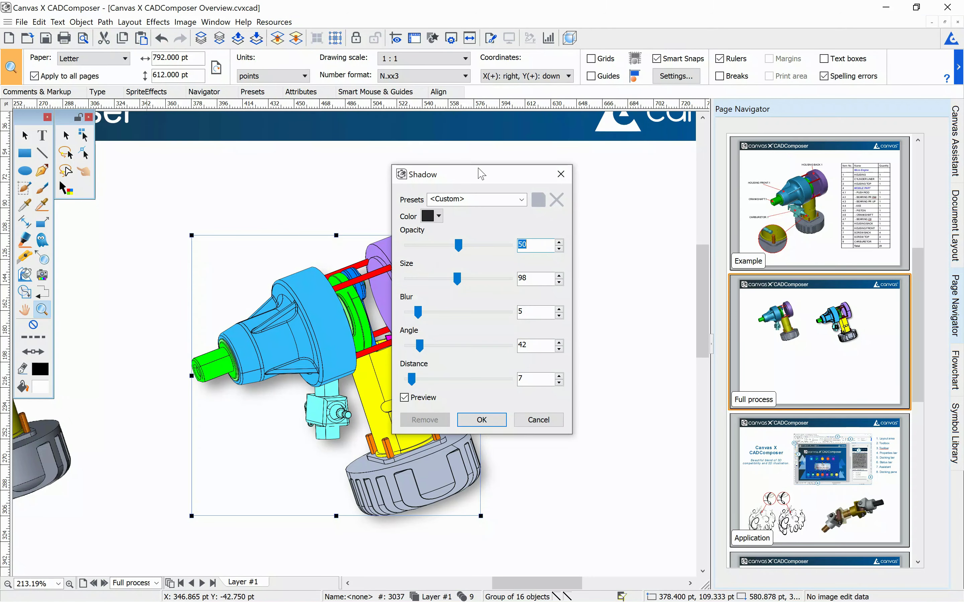
{"action": "left_click_drag", "start_coordinate": [481, 174], "coordinate": [572, 175]}
{"action": "left_click", "coordinate": [577, 419]}
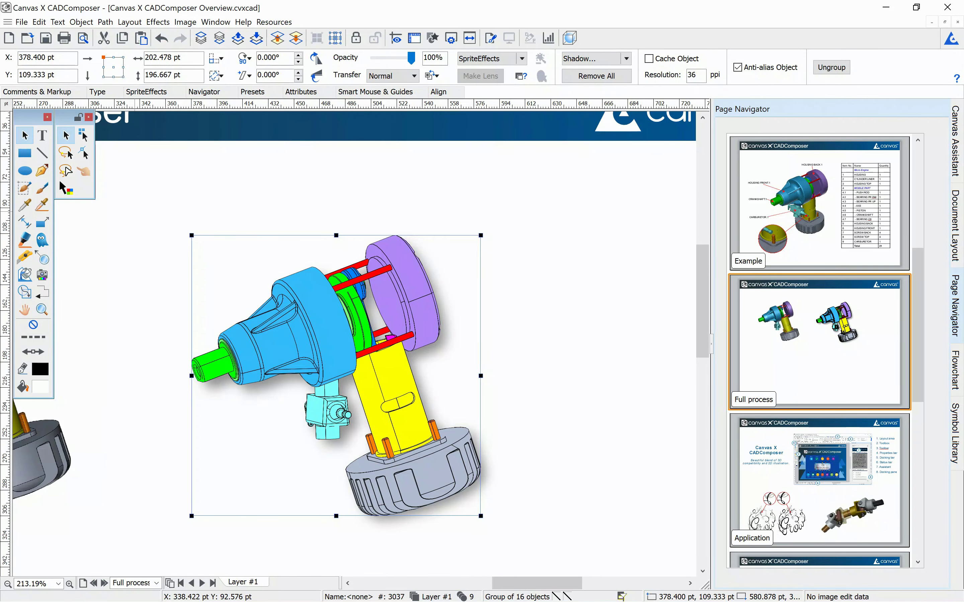
Delete the vector copy of the engine from the page, keeping only the placed 3D model
{"action": "scroll", "coordinate": [491, 301], "scroll_direction": "down", "scroll_amount": 1}
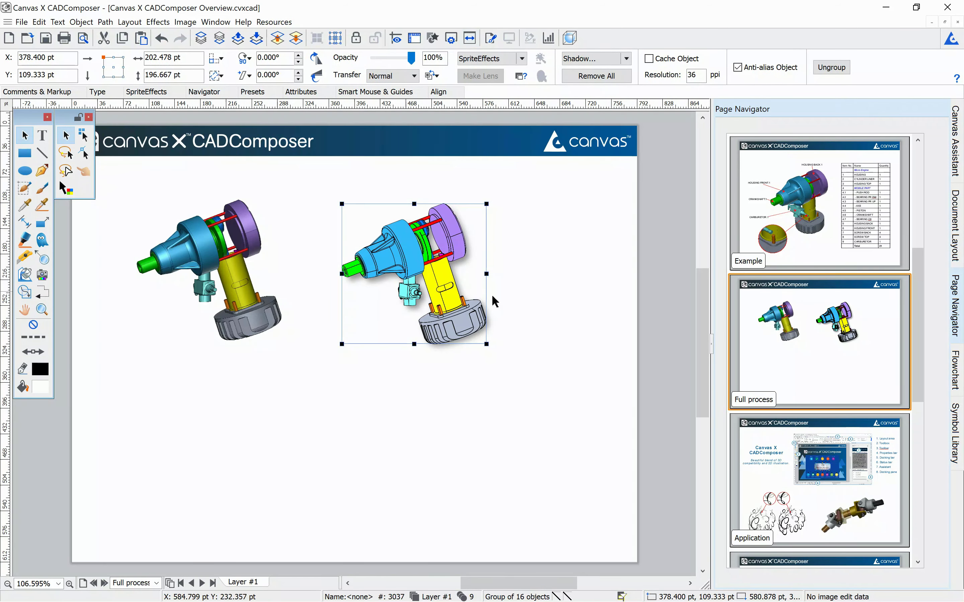
{"action": "left_click_drag", "start_coordinate": [467, 326], "coordinate": [319, 185]}
{"action": "key", "text": "Delete"}
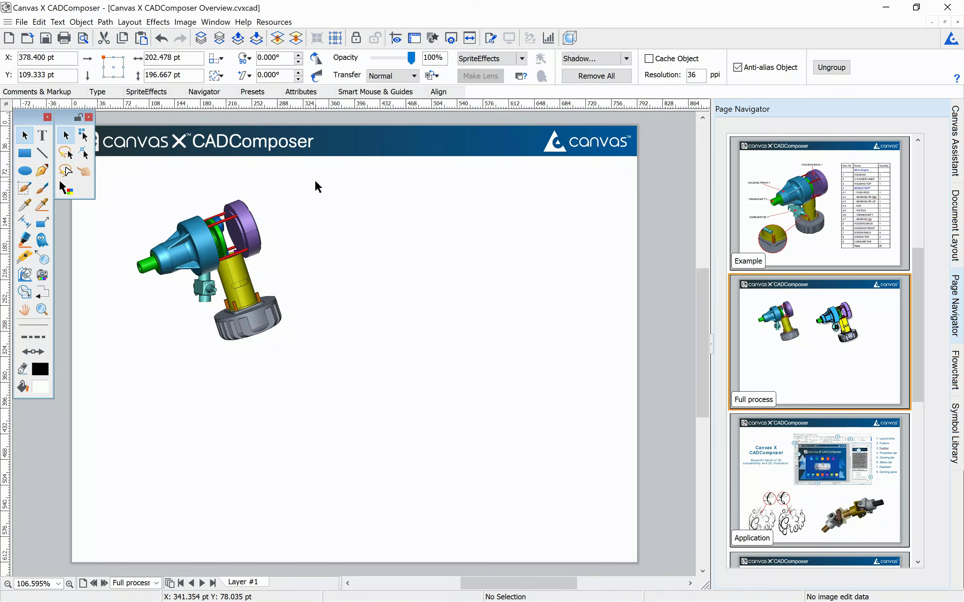
Open the placed 3D model for editing and turn it with the navigation cube through front and isometric angles to a tilted right view
{"action": "left_click", "coordinate": [213, 247]}
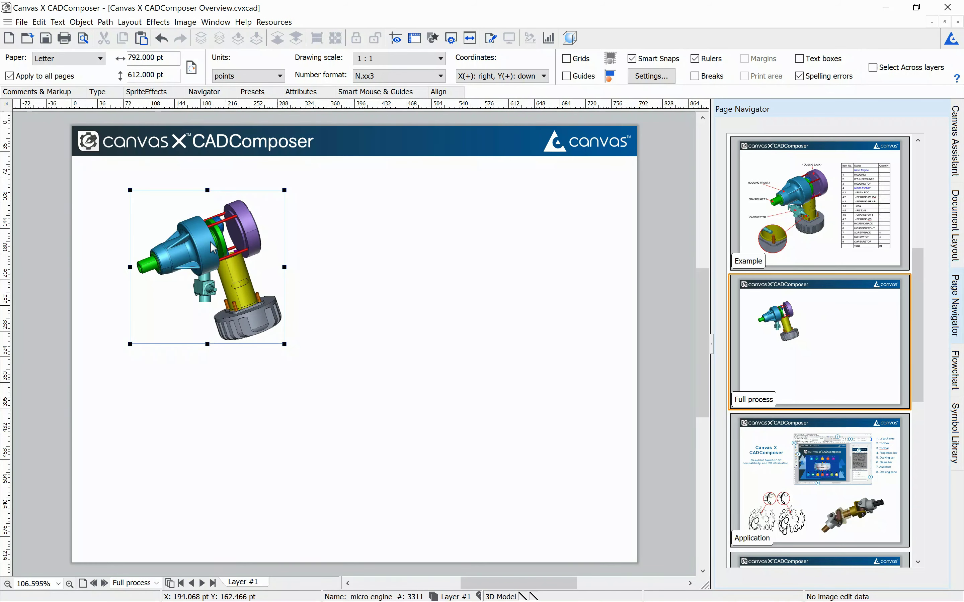
{"action": "double_click", "coordinate": [213, 247]}
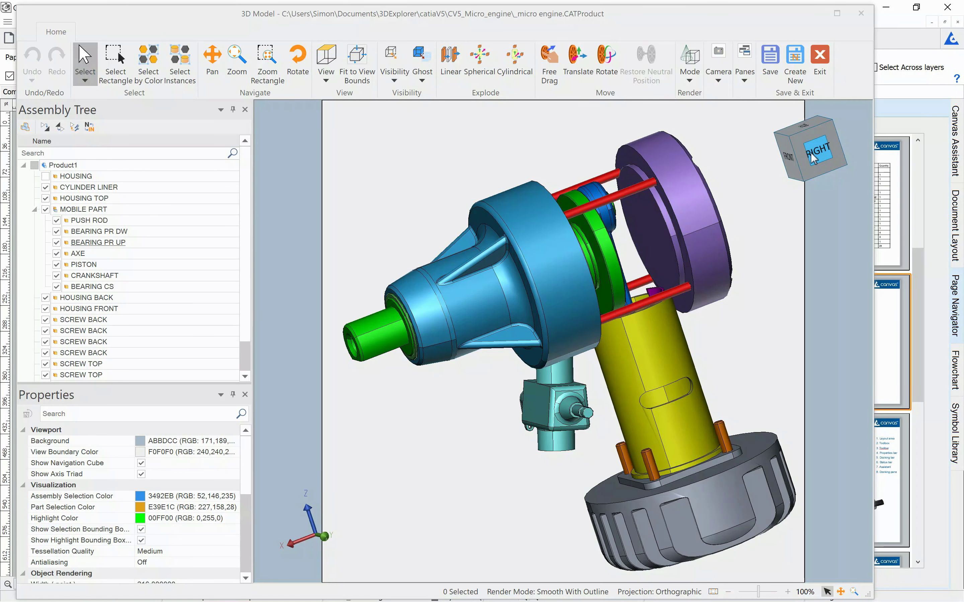
{"action": "left_click_drag", "start_coordinate": [810, 163], "coordinate": [840, 171]}
{"action": "left_click", "coordinate": [841, 171]}
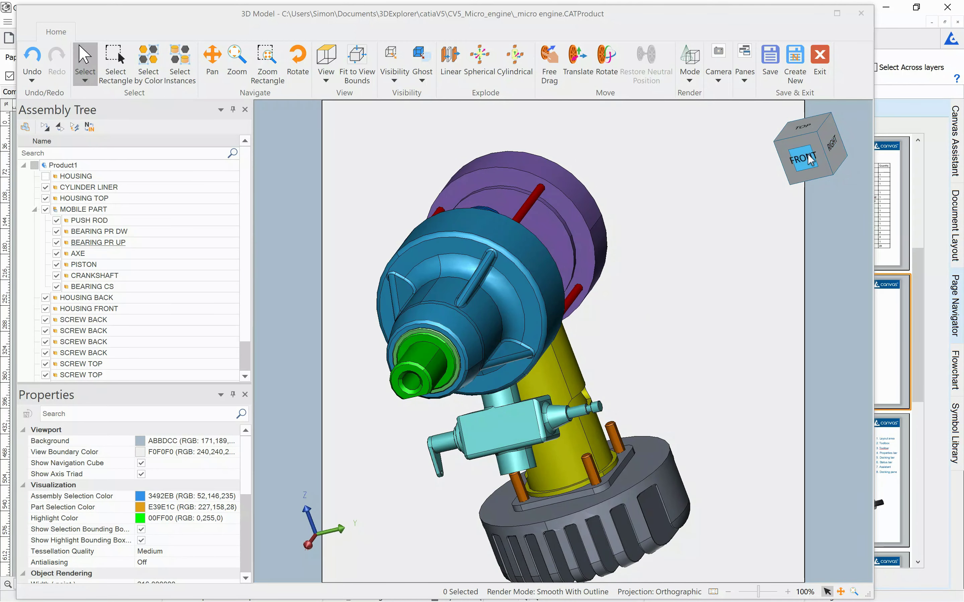
{"action": "left_click", "coordinate": [835, 135]}
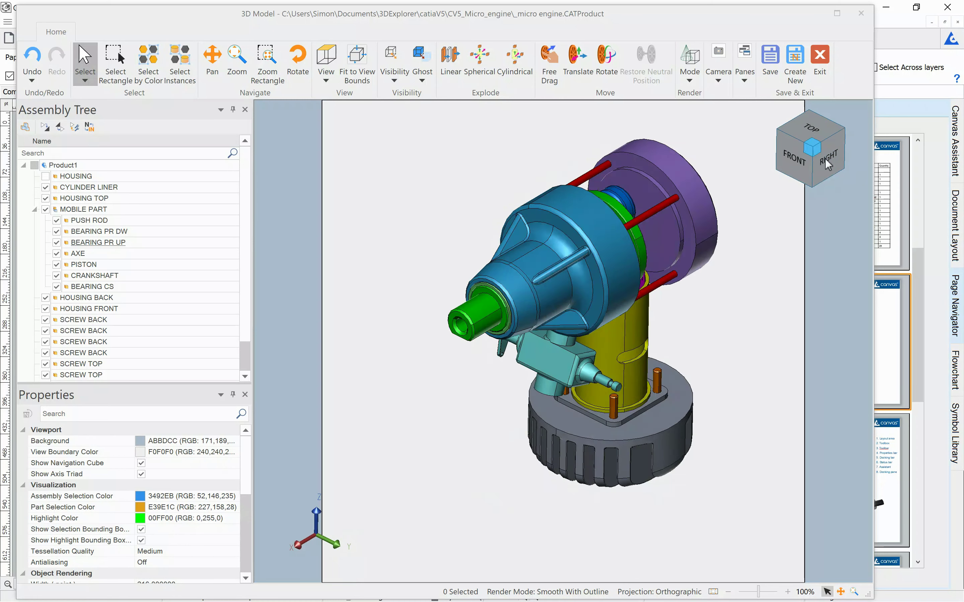
{"action": "left_click", "coordinate": [827, 172]}
{"action": "left_click_drag", "start_coordinate": [827, 172], "coordinate": [781, 163]}
{"action": "left_click", "coordinate": [780, 164]}
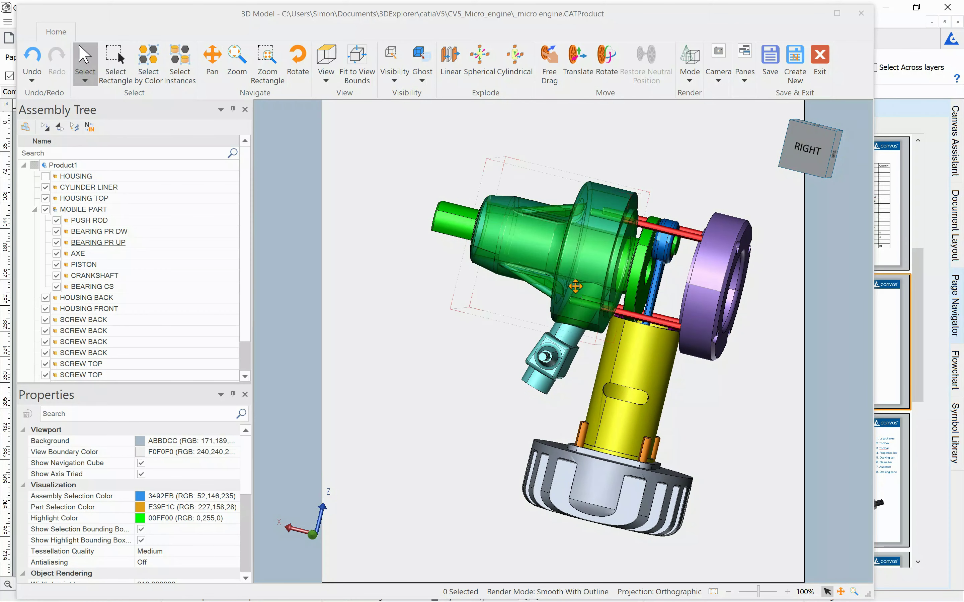
Pan and slightly enlarge the engine in the 3D view, and rotate it a little to show more of the back housing ring
{"action": "key", "text": "p"}
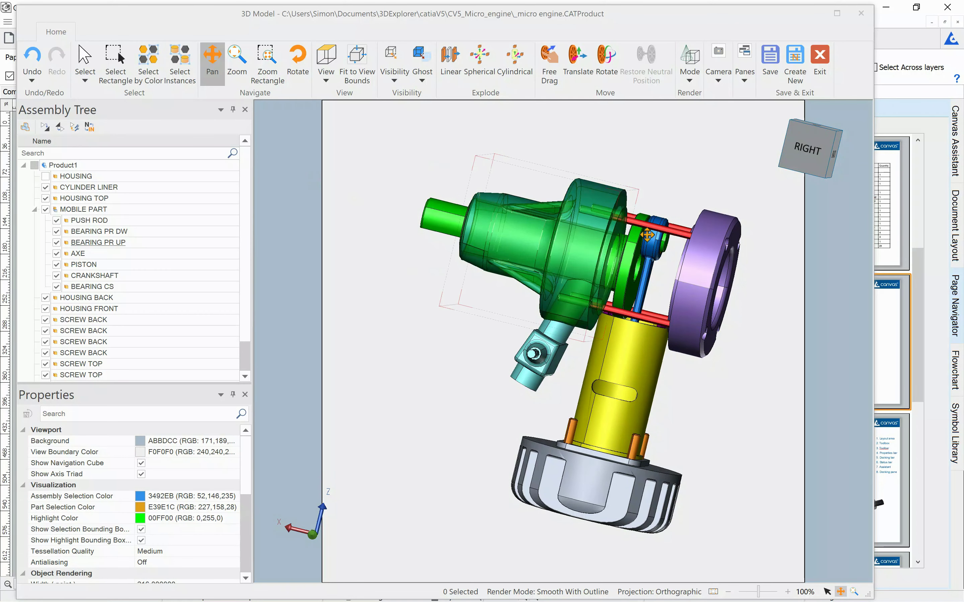
{"action": "left_click_drag", "start_coordinate": [652, 231], "coordinate": [584, 260]}
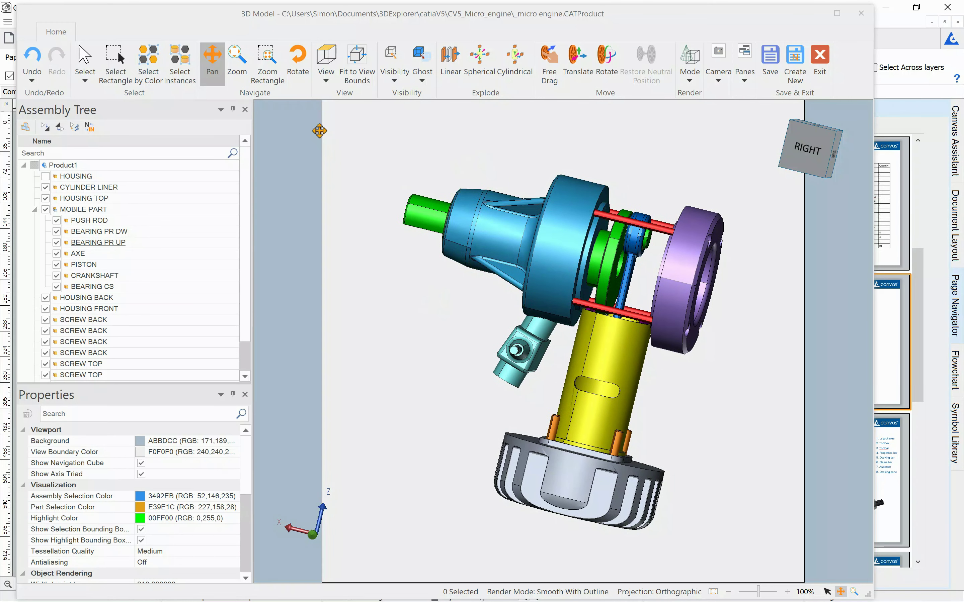
{"action": "left_click", "coordinate": [237, 64]}
{"action": "left_click_drag", "start_coordinate": [514, 223], "coordinate": [533, 230]}
{"action": "left_click", "coordinate": [298, 64]}
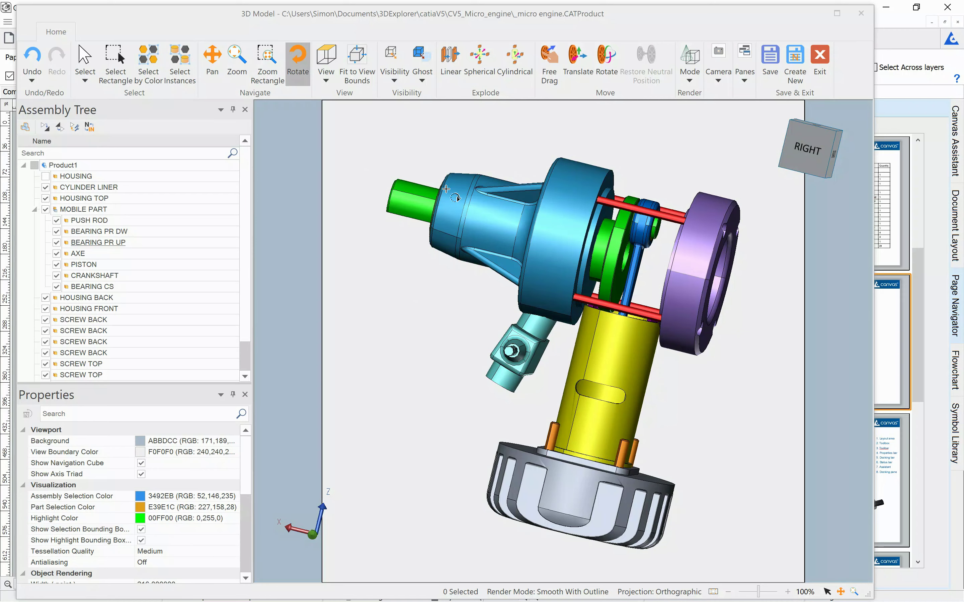
{"action": "left_click_drag", "start_coordinate": [562, 281], "coordinate": [518, 269]}
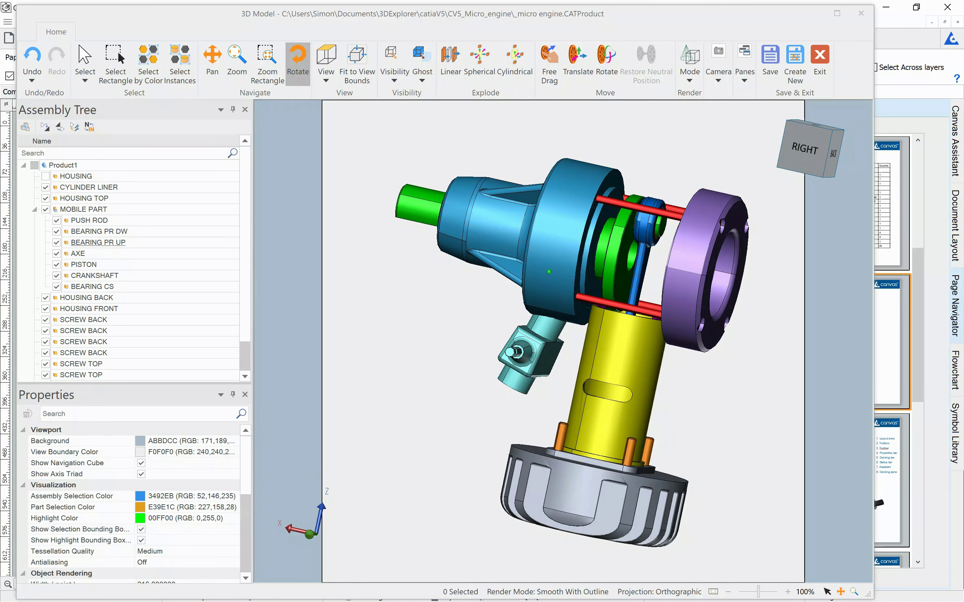
Save the 3D view and enlarge the placed model to about 353 pt square at about X 150 pt, Y 120 pt
{"action": "left_click", "coordinate": [778, 70]}
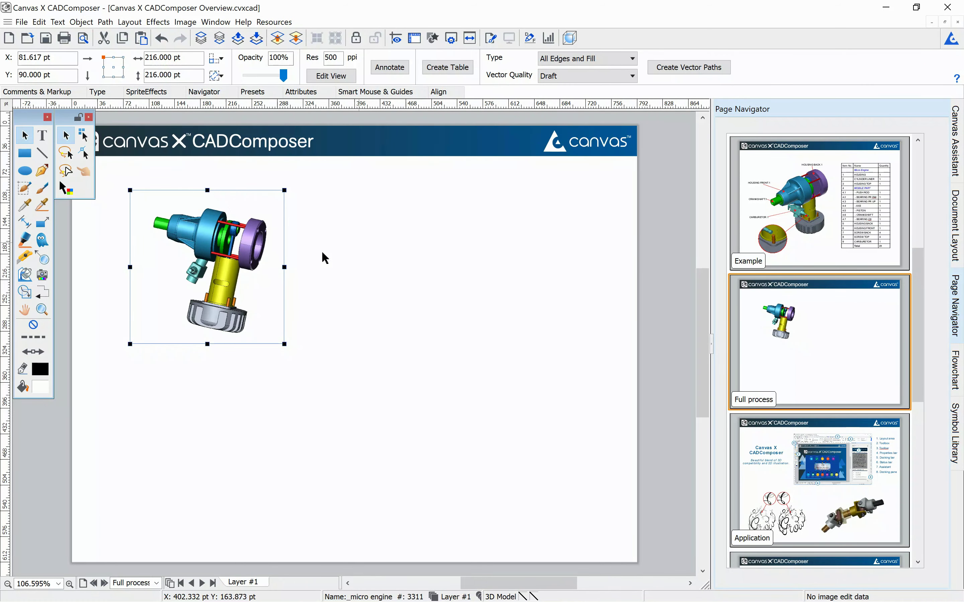
{"action": "left_click_drag", "start_coordinate": [284, 344], "coordinate": [382, 441]}
{"action": "left_click_drag", "start_coordinate": [245, 267], "coordinate": [294, 288]}
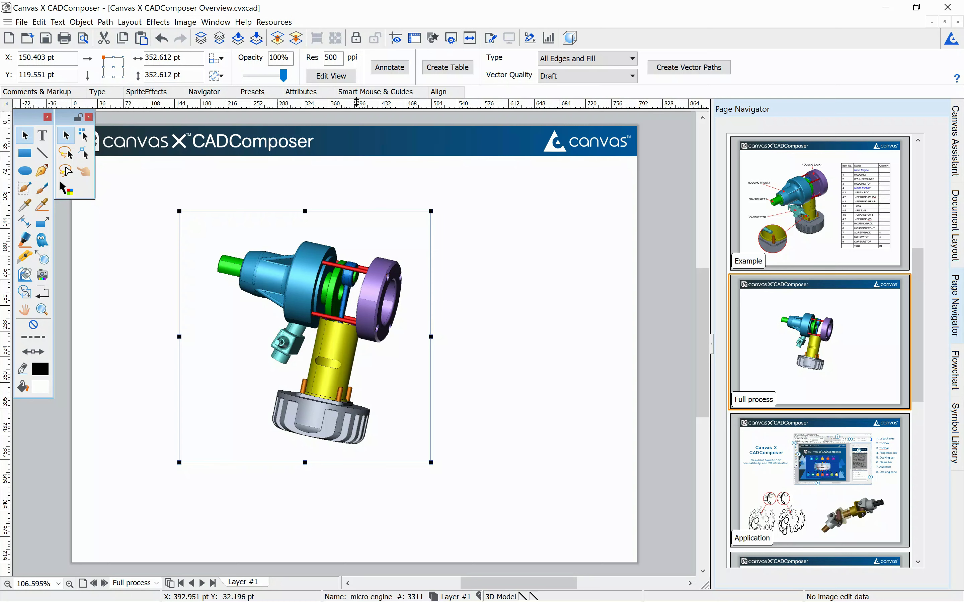
Annotate the model with instance-name labels for HOUSING FRONT.1, PUSH ROD.1 and HOUSING BACK.1, placed above the engine
{"action": "left_click", "coordinate": [387, 70]}
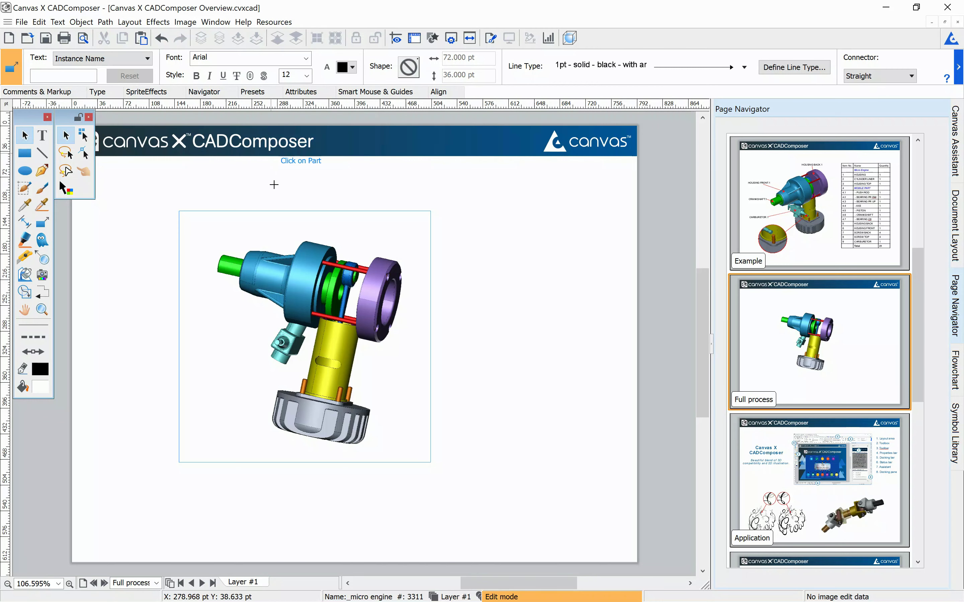
{"action": "left_click", "coordinate": [303, 291]}
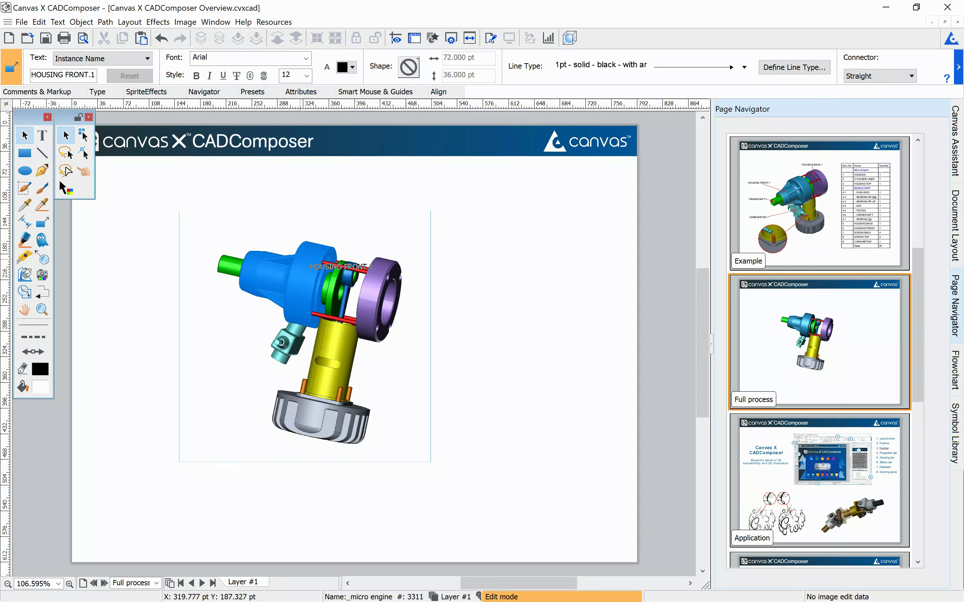
{"action": "left_click", "coordinate": [281, 206]}
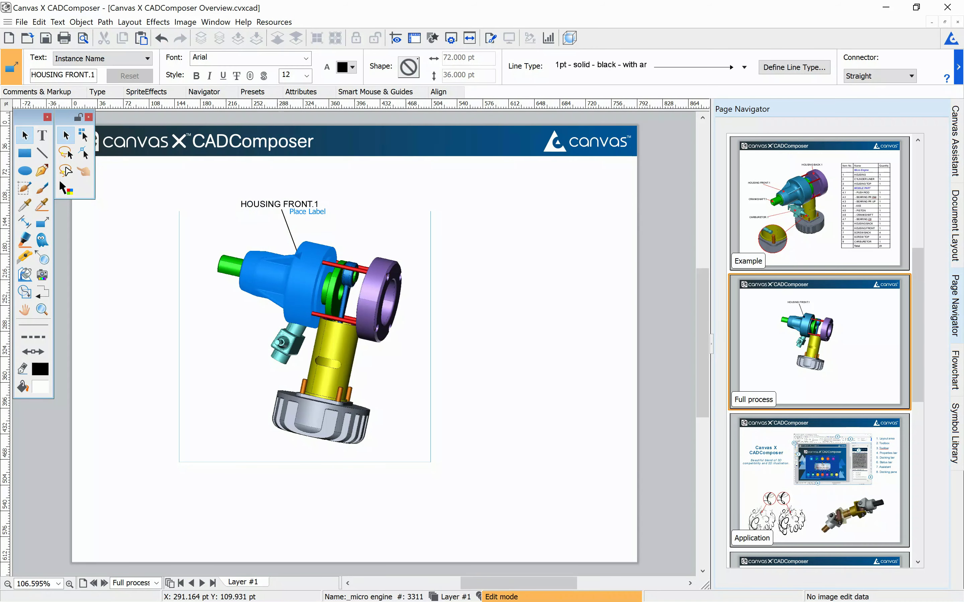
{"action": "left_click", "coordinate": [350, 277]}
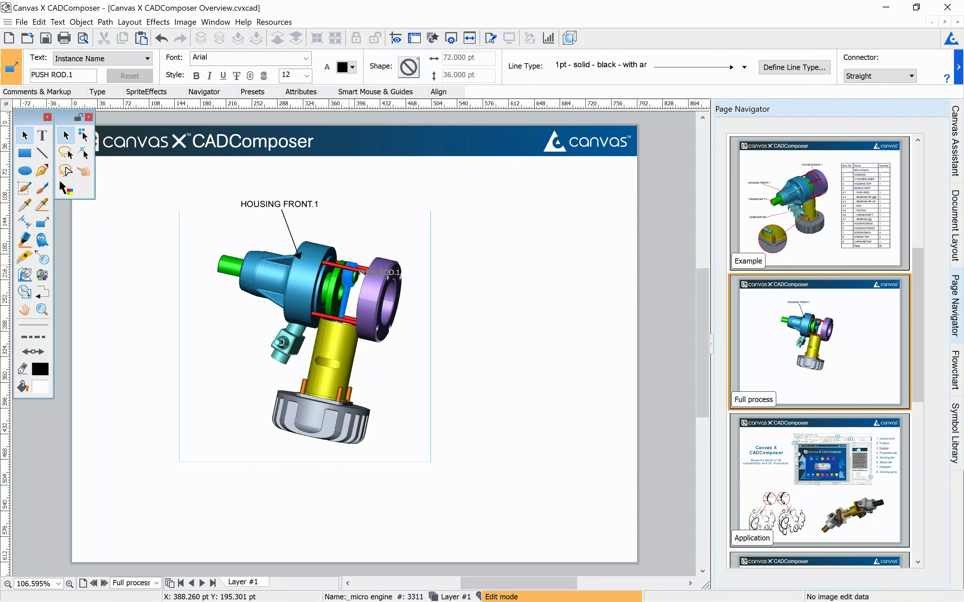
{"action": "left_click", "coordinate": [369, 237]}
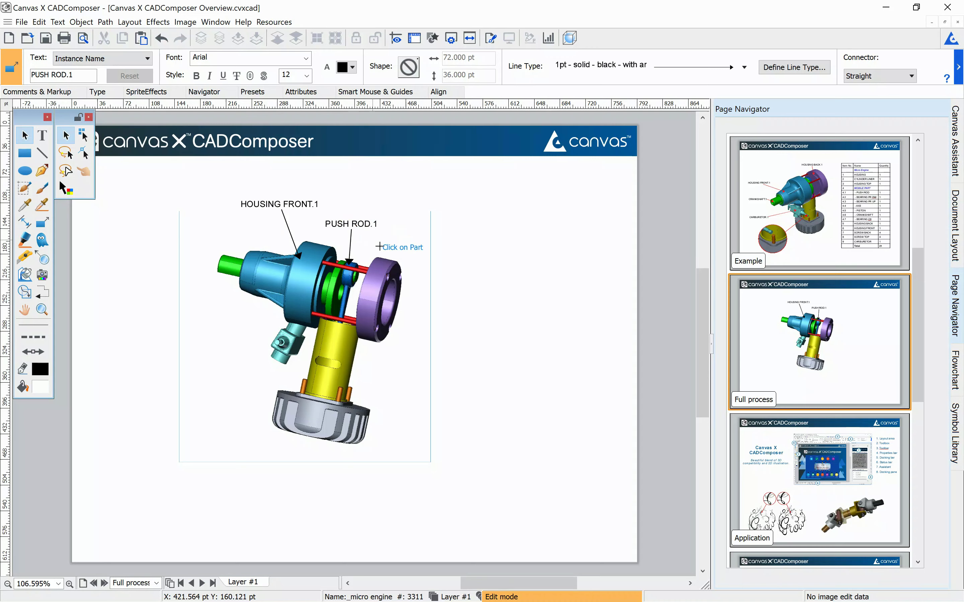
{"action": "left_click", "coordinate": [395, 279]}
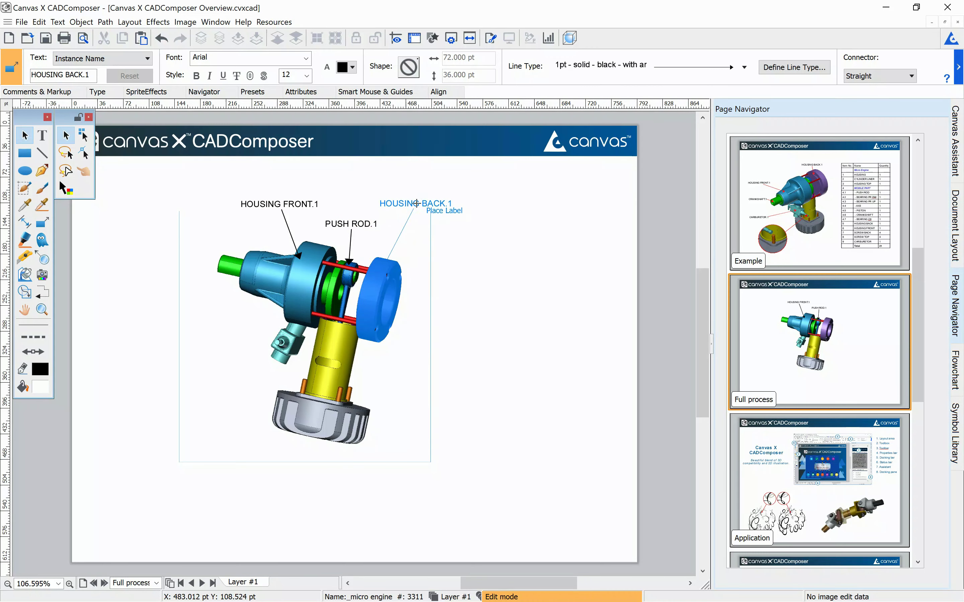
{"action": "left_click", "coordinate": [416, 203]}
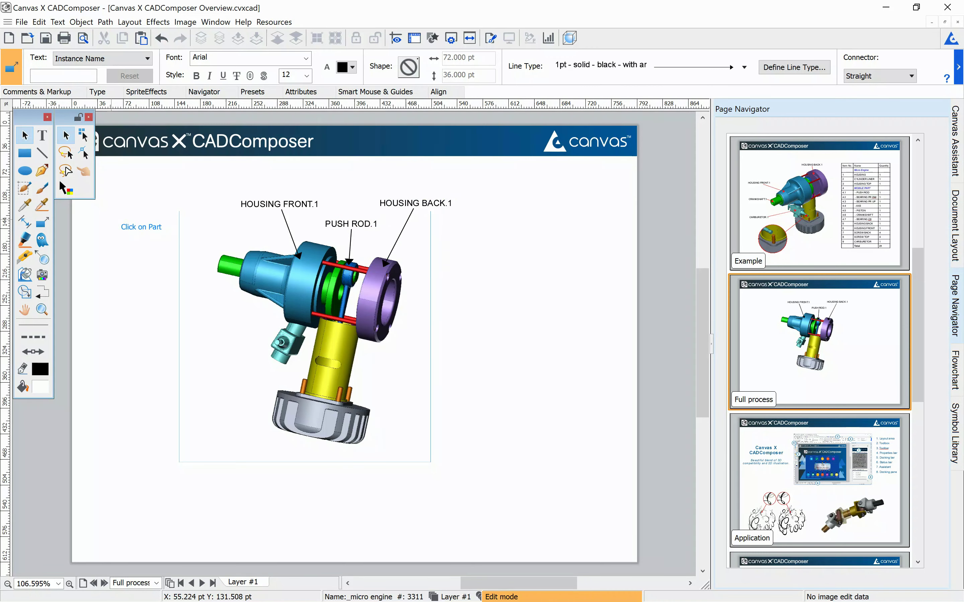
{"action": "left_click", "coordinate": [25, 135]}
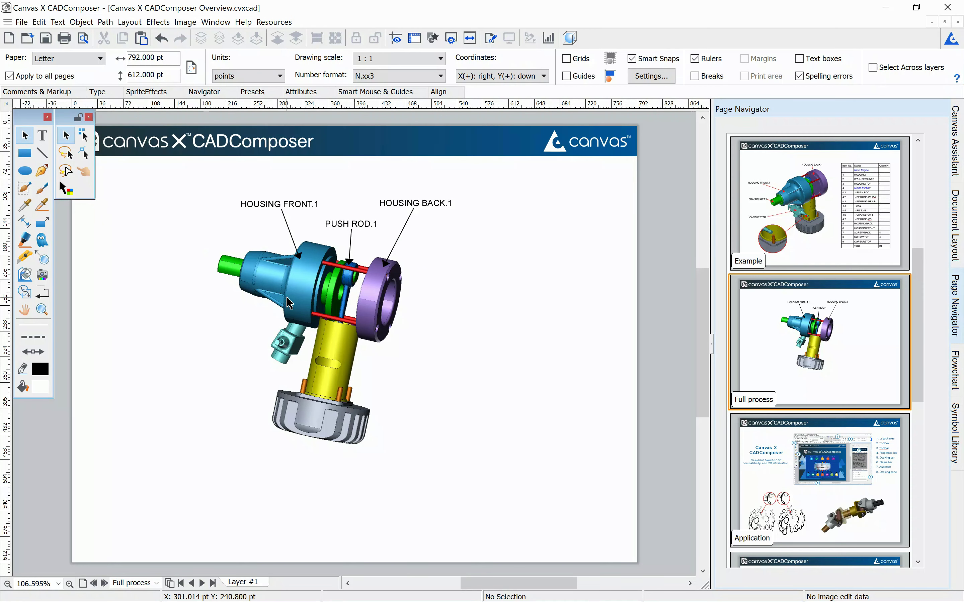
Create a parts table from the model using All Parts with Groups, including subassembly parts, with Item No., Name and Quantity columns
{"action": "left_click", "coordinate": [302, 306]}
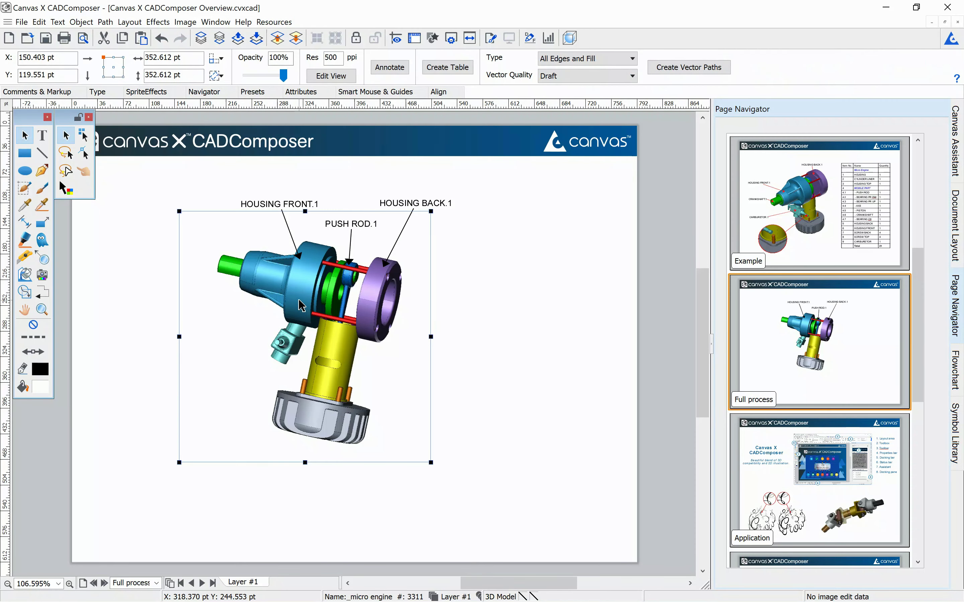
{"action": "left_click", "coordinate": [447, 68]}
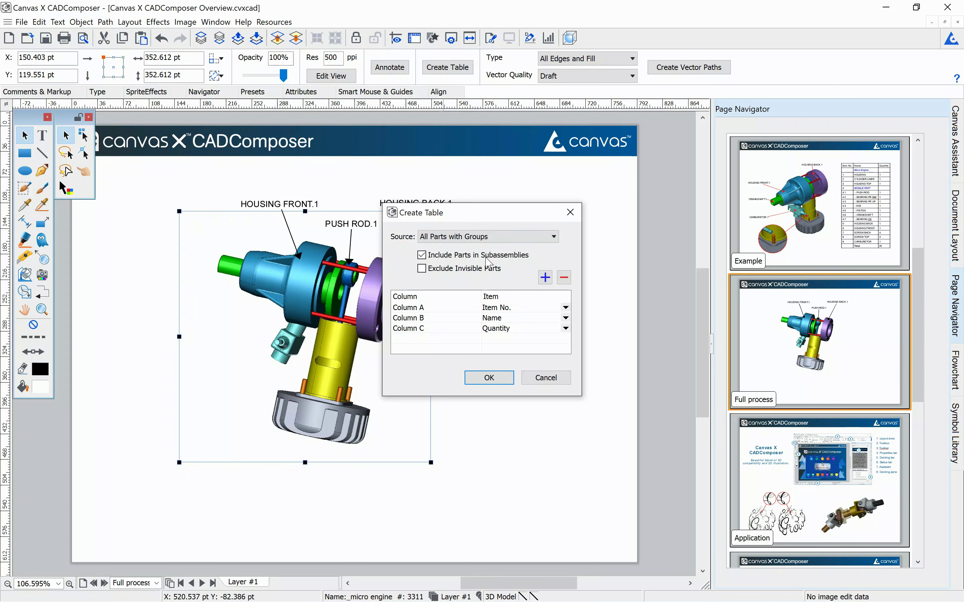
{"action": "left_click", "coordinate": [495, 241]}
{"action": "left_click", "coordinate": [495, 241]}
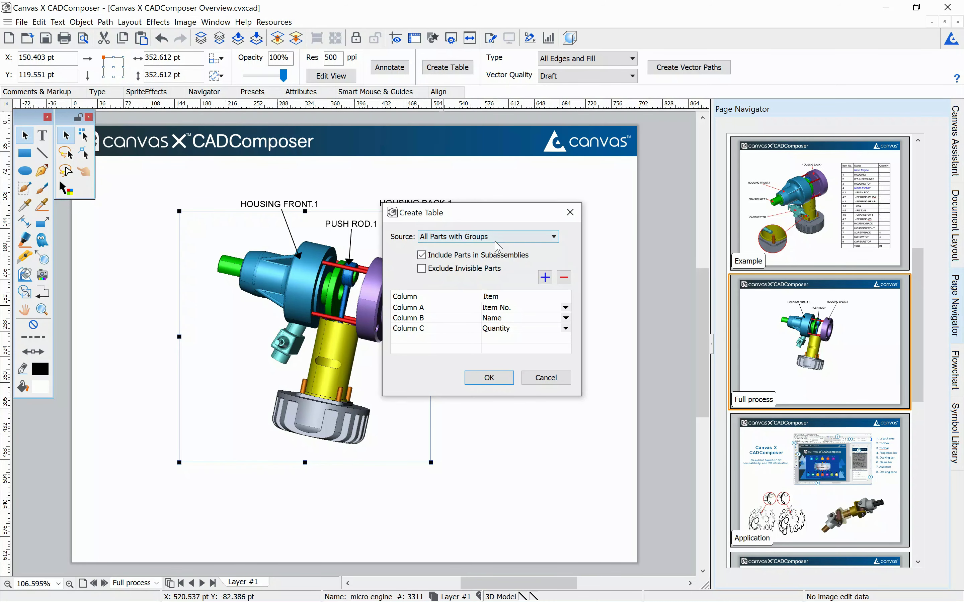
{"action": "left_click", "coordinate": [489, 377]}
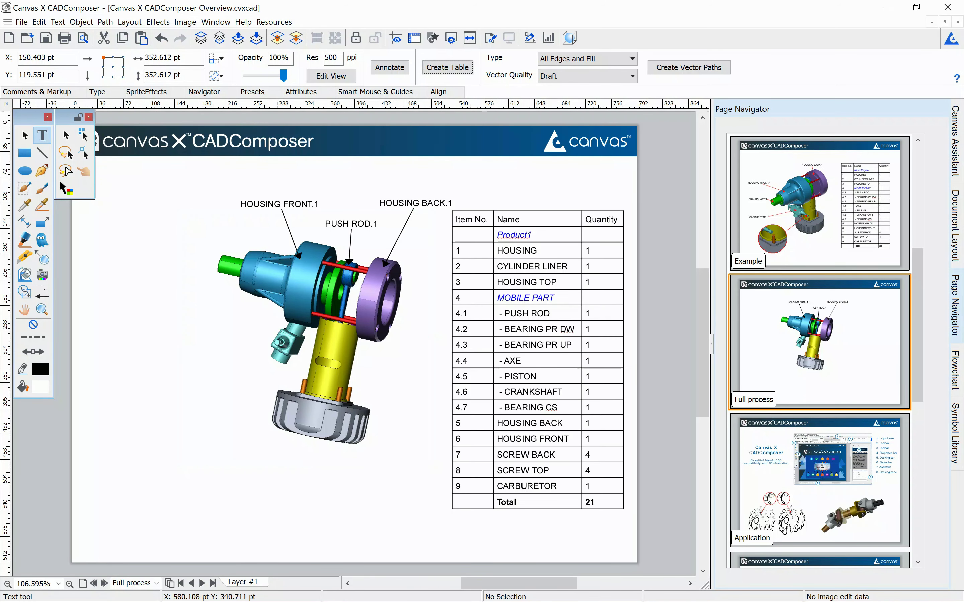
{"action": "left_click", "coordinate": [25, 136]}
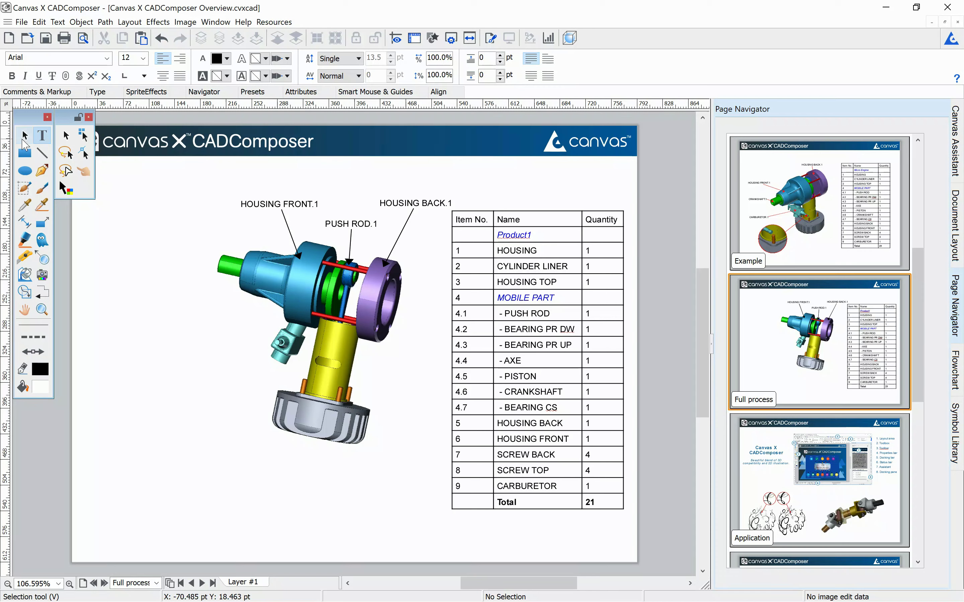
Shift the model slightly left and add a circular magnified detail of the carburetor at the engine's lower left
{"action": "left_click", "coordinate": [278, 285]}
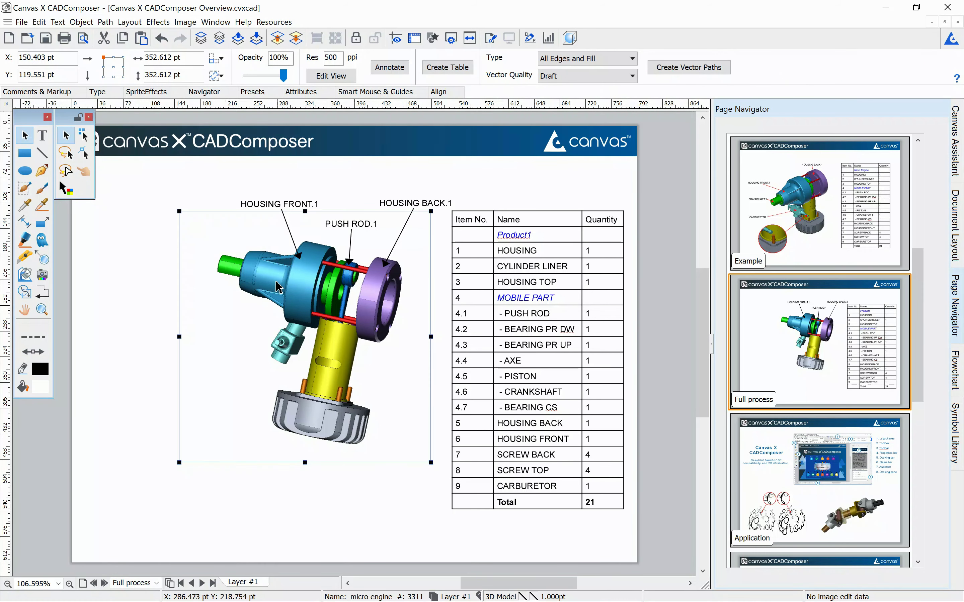
{"action": "left_click", "coordinate": [44, 261]}
{"action": "left_click_drag", "start_coordinate": [265, 342], "coordinate": [170, 376]}
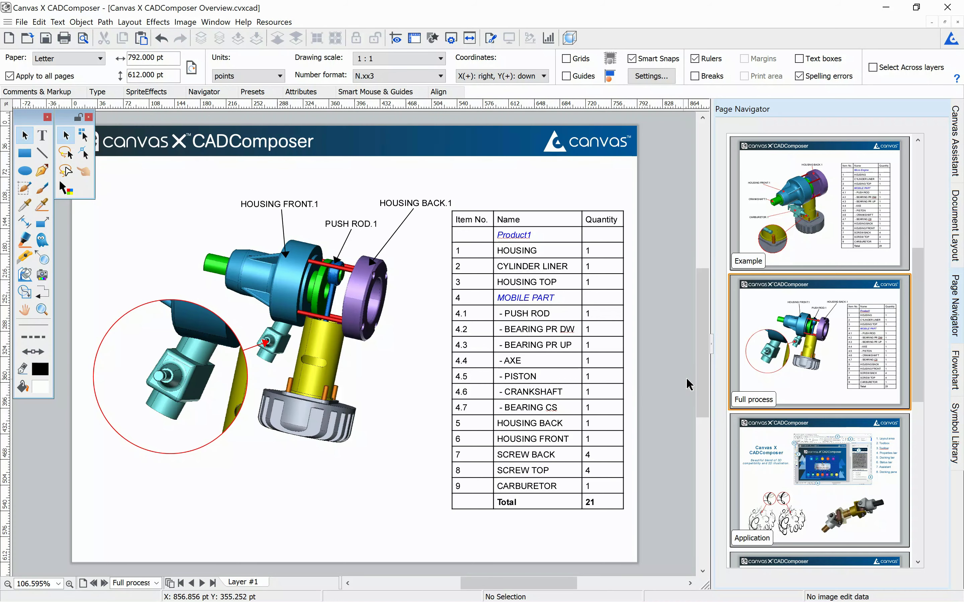
Go to the Overview page of the document
{"action": "scroll", "coordinate": [811, 343], "scroll_direction": "up", "scroll_amount": 3}
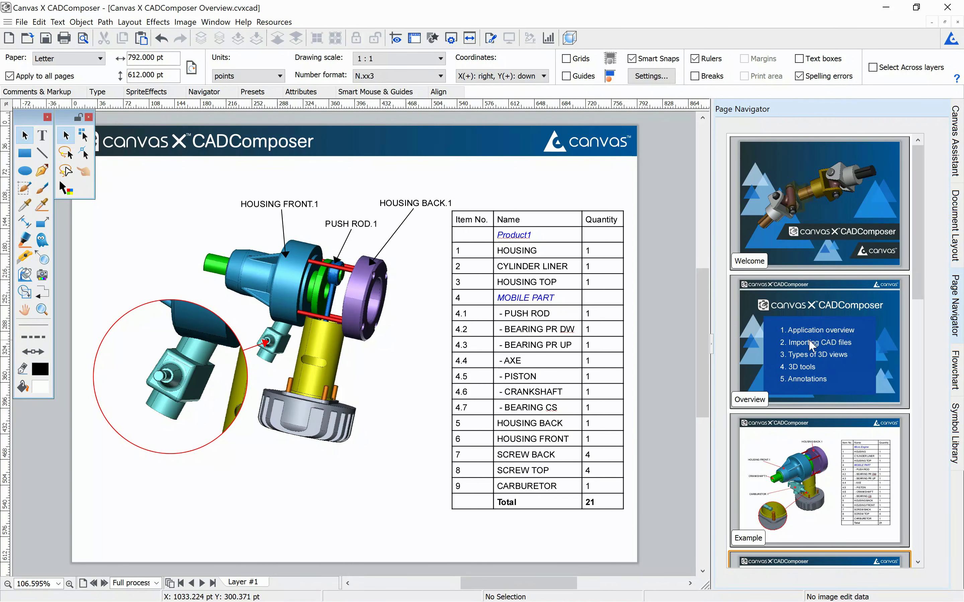
{"action": "left_click", "coordinate": [810, 340]}
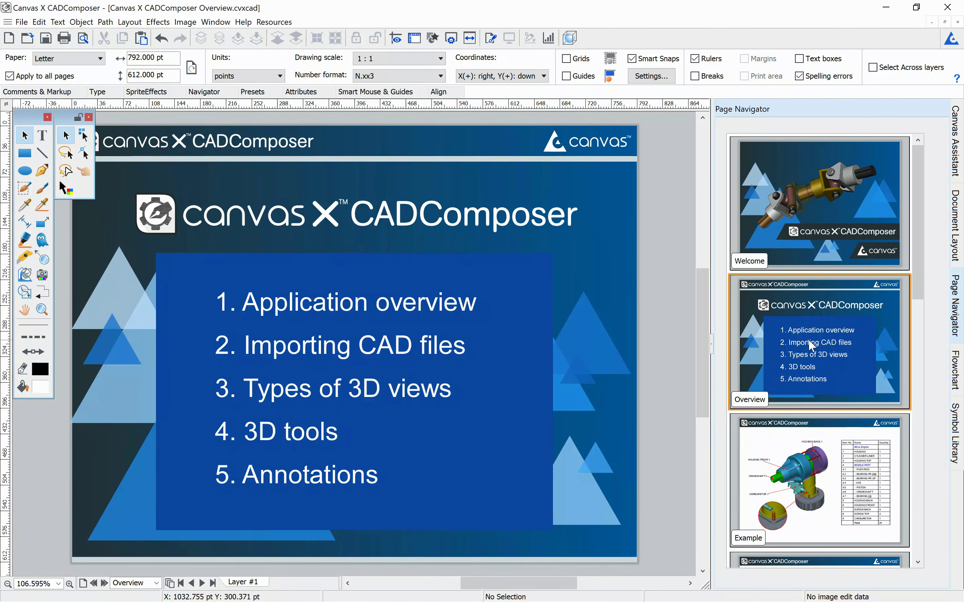